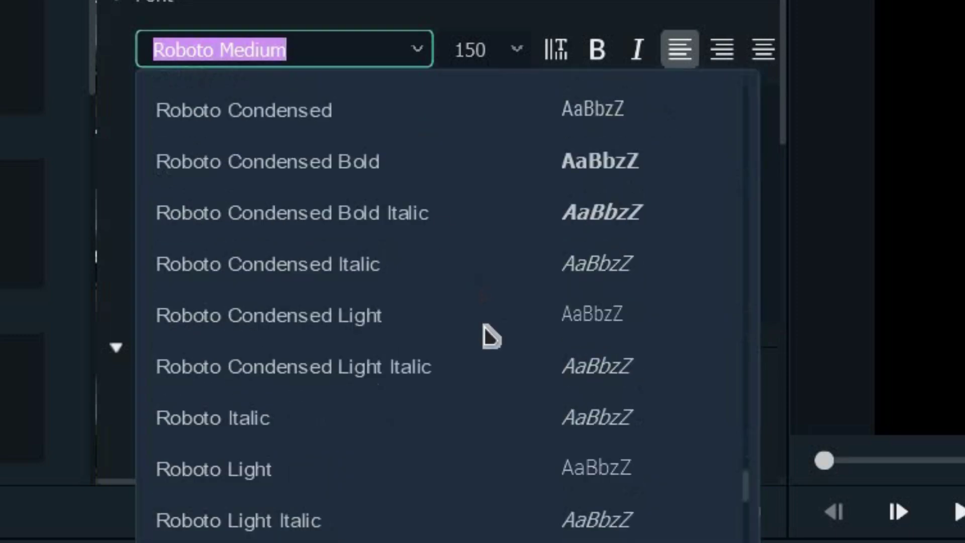
# Set the HELLO title's font to Roboto Black and apply the change
pyautogui.scroll(1, 566, 490)
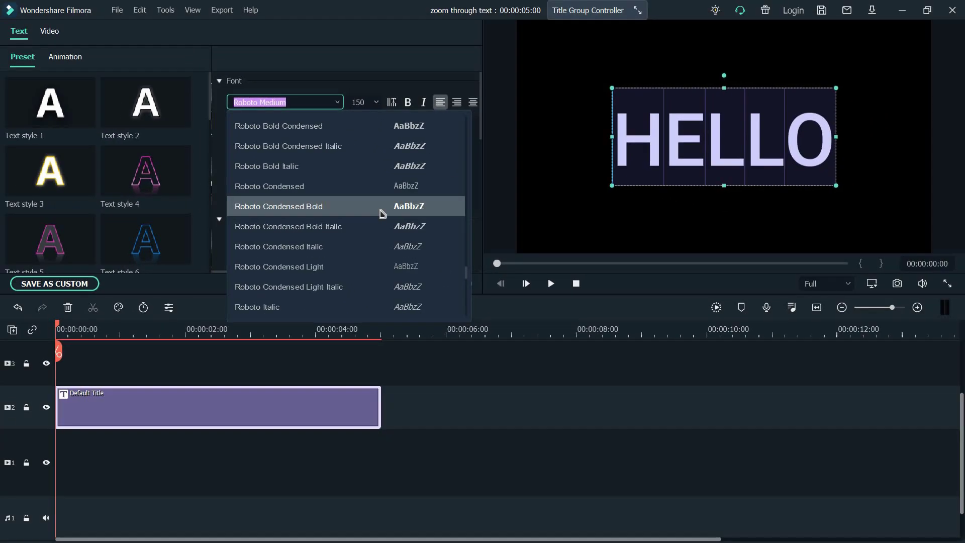
pyautogui.click(529, 324)
pyautogui.scroll(1, 507, 219)
pyautogui.click(372, 126)
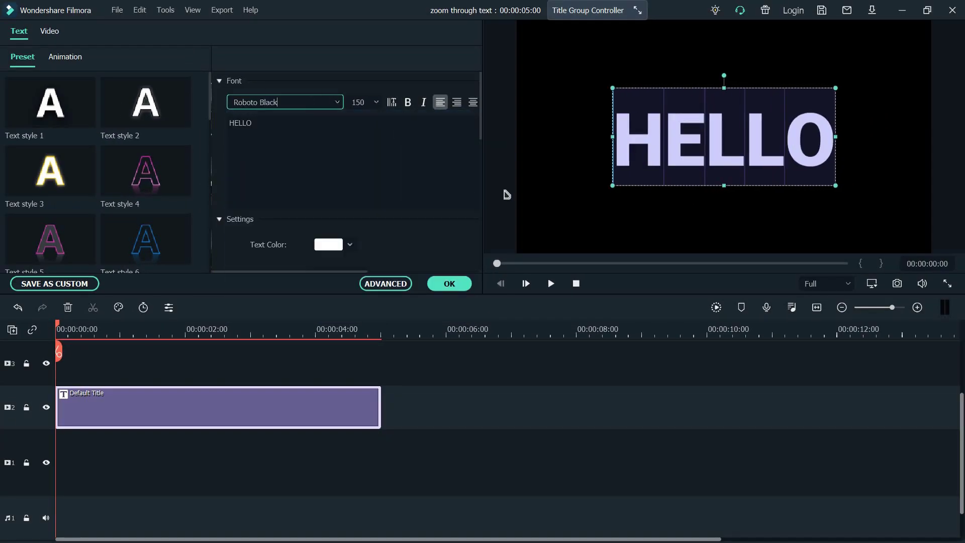
pyautogui.click(280, 376)
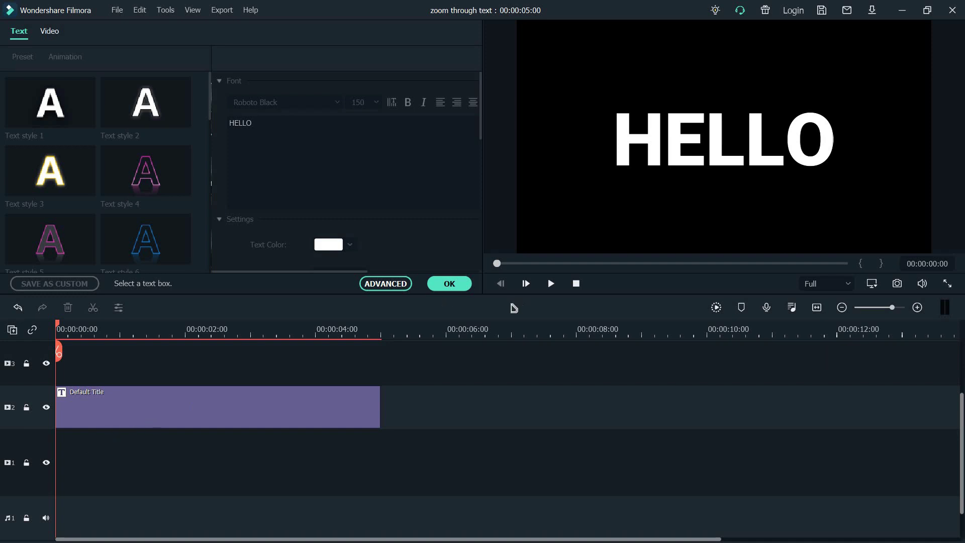
pyautogui.click(468, 284)
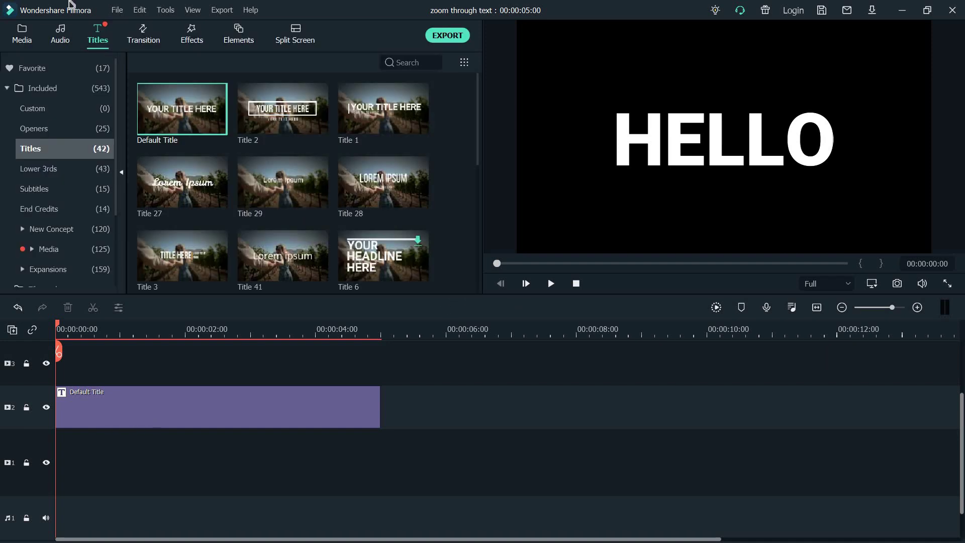
# Place the Black sample color on video track 1 beneath the HELLO title, starting at 00:00:00:00
pyautogui.hotkey('alt', '1')
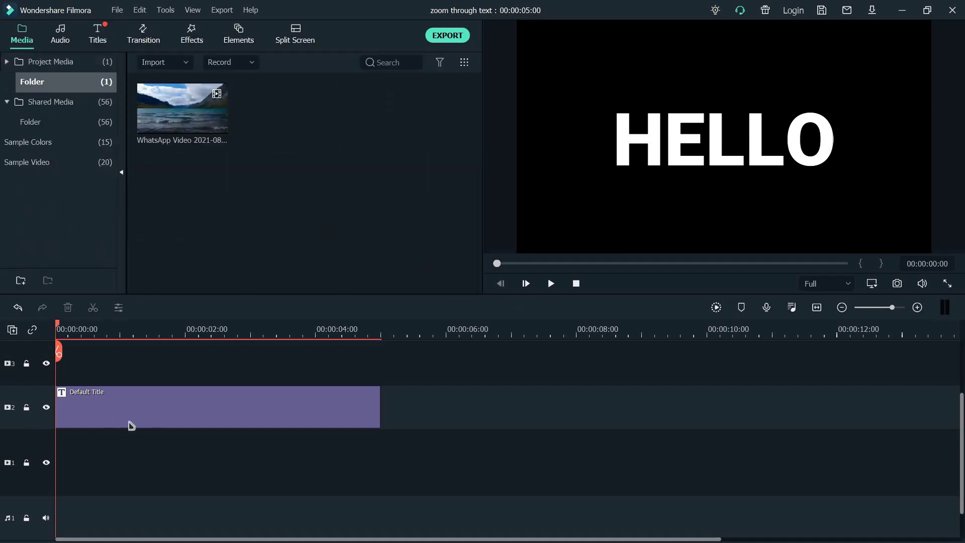
pyautogui.doubleClick(56, 108)
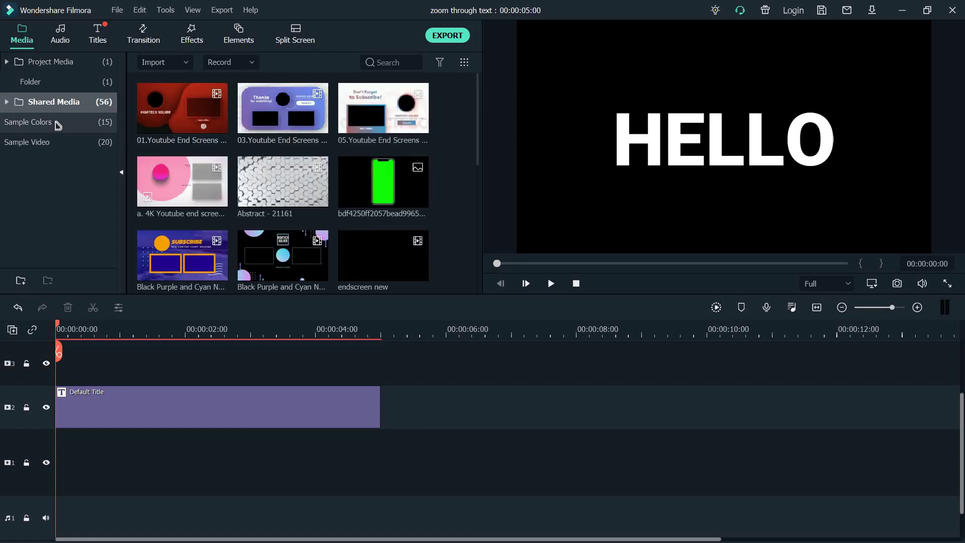
pyautogui.click(58, 123)
pyautogui.click(183, 119)
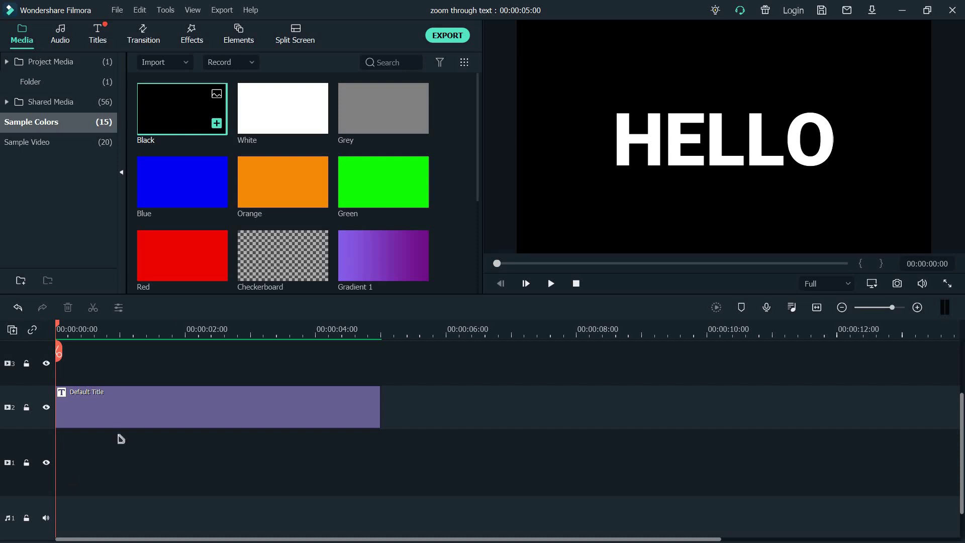
pyautogui.moveTo(174, 106); pyautogui.dragTo(291, 427)
pyautogui.click(431, 416)
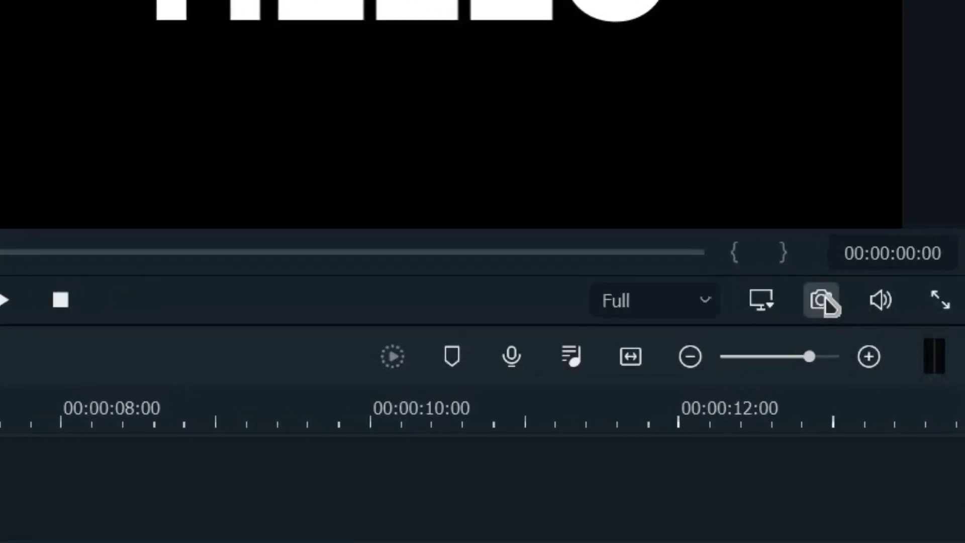
# Take a snapshot of the HELLO frame and delete the title and black clips from the timeline
pyautogui.click(821, 301)
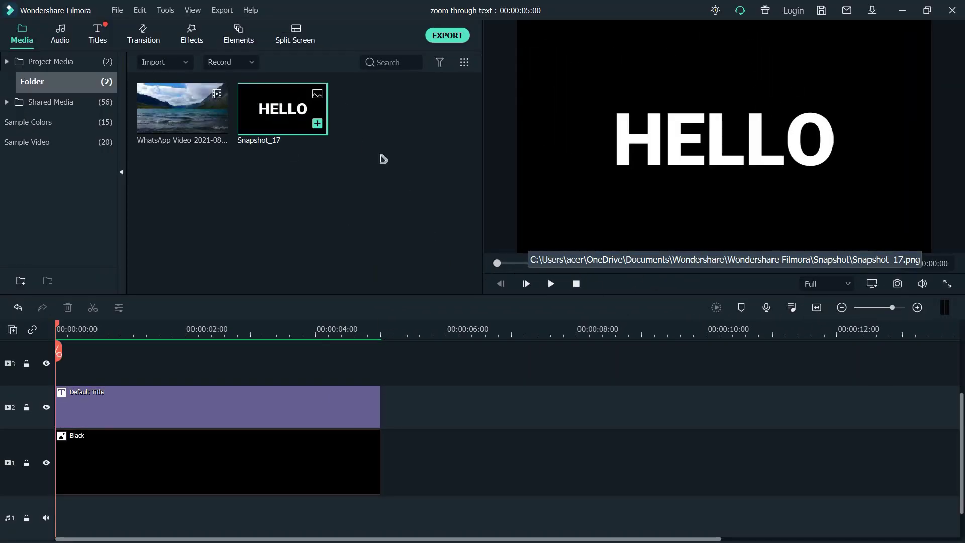
pyautogui.moveTo(322, 436); pyautogui.dragTo(441, 471)
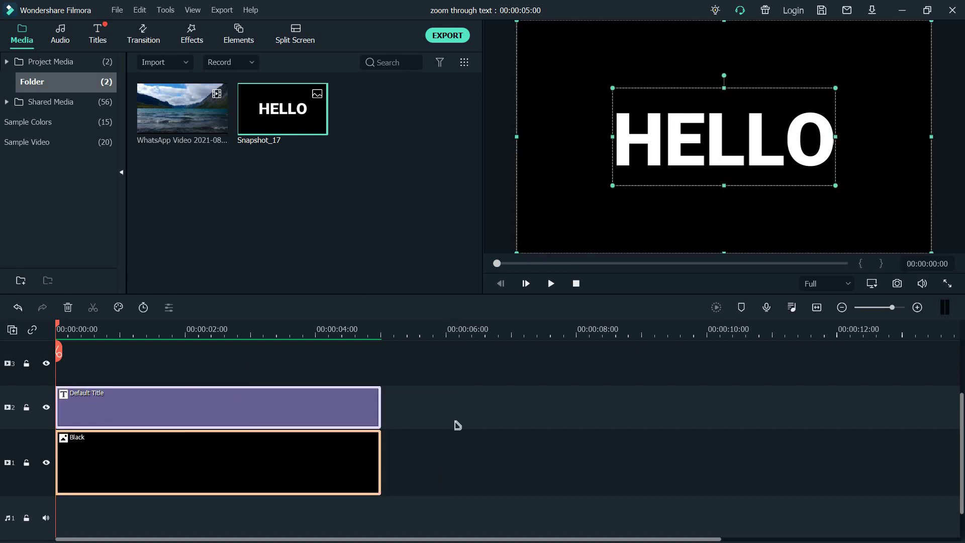
pyautogui.press('Delete')
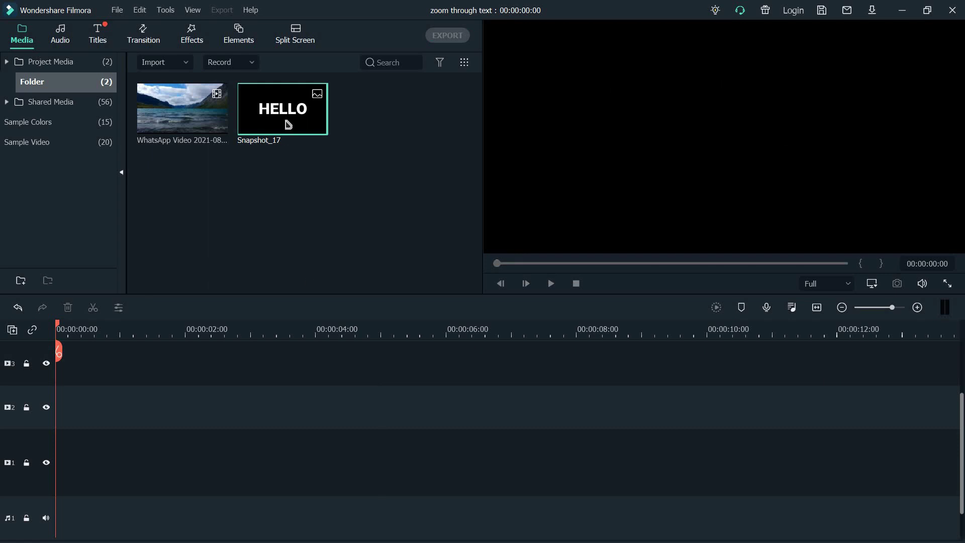
# Place the HELLO snapshot on track 2 and the lake video on track 1, keeping the 1920 x 1080 25fps project settings
pyautogui.moveTo(288, 125); pyautogui.dragTo(40, 408)
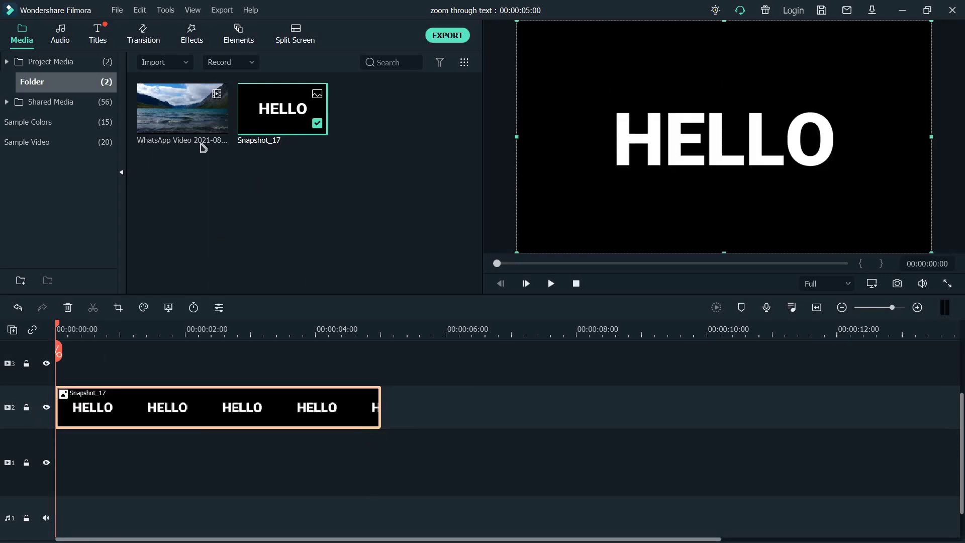
pyautogui.moveTo(190, 143); pyautogui.dragTo(457, 330)
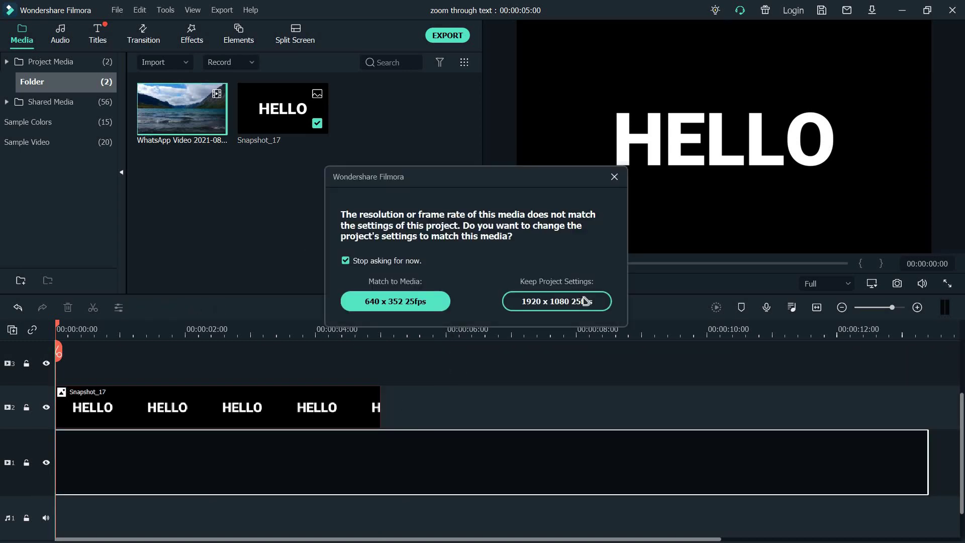
pyautogui.click(584, 301)
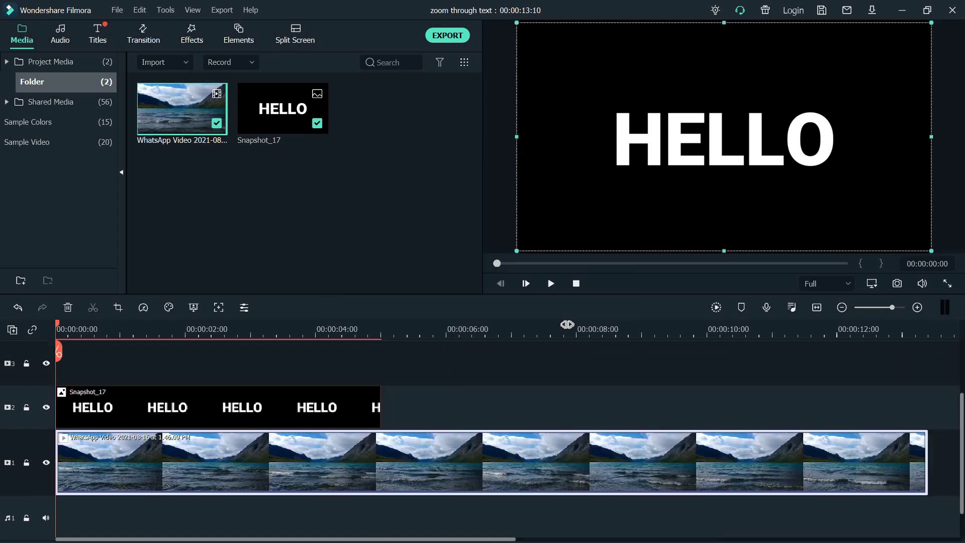
pyautogui.click(545, 397)
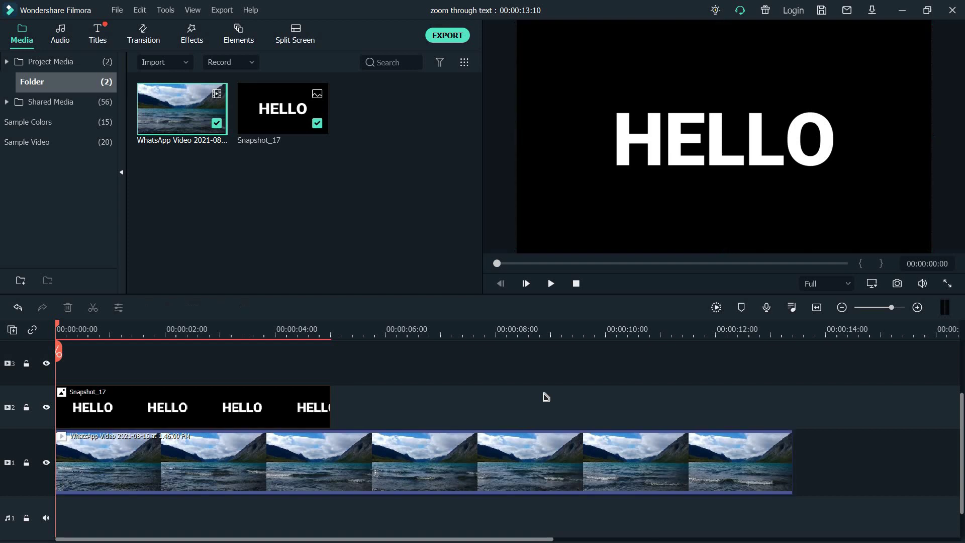
# Add a custom animation keyframe at the start of the HELLO snapshot clip
pyautogui.click(308, 405)
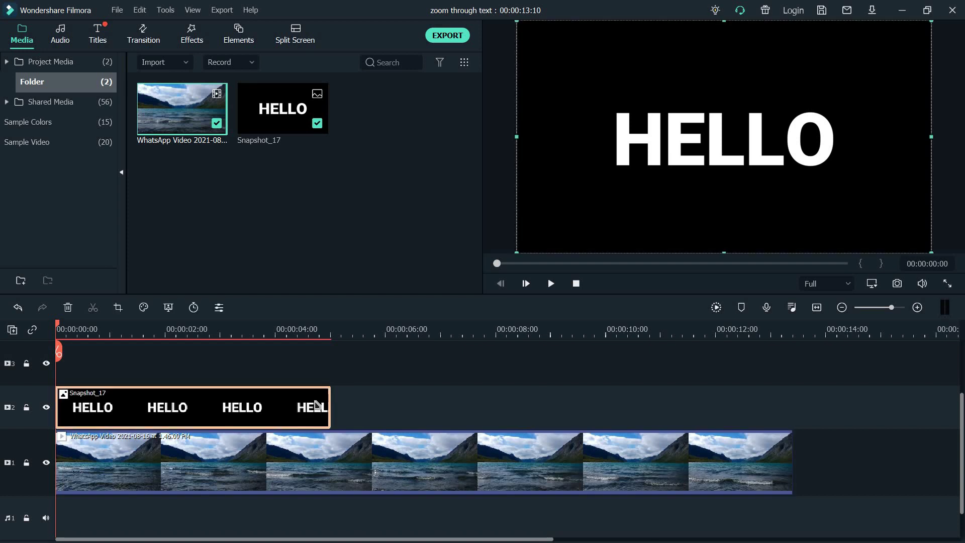
pyautogui.doubleClick(283, 414)
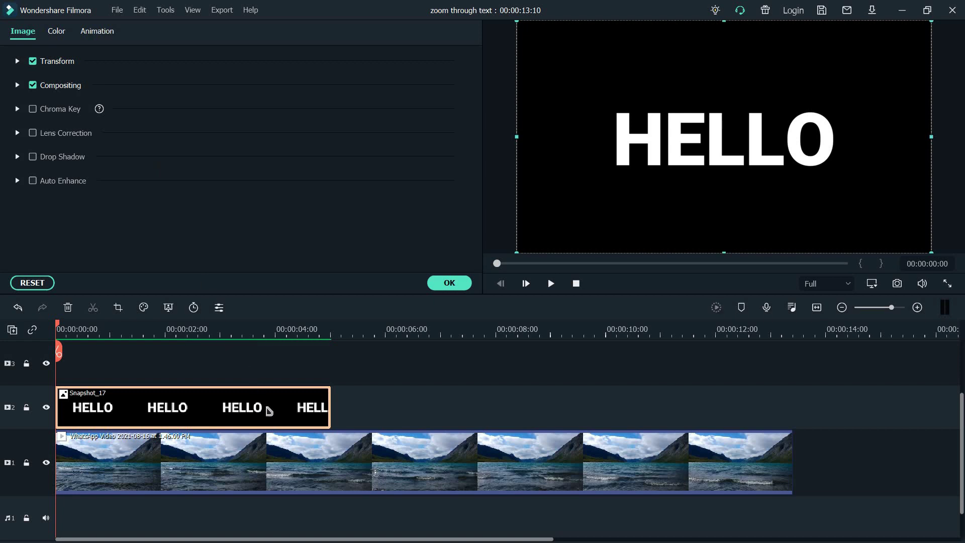
pyautogui.rightClick(267, 409)
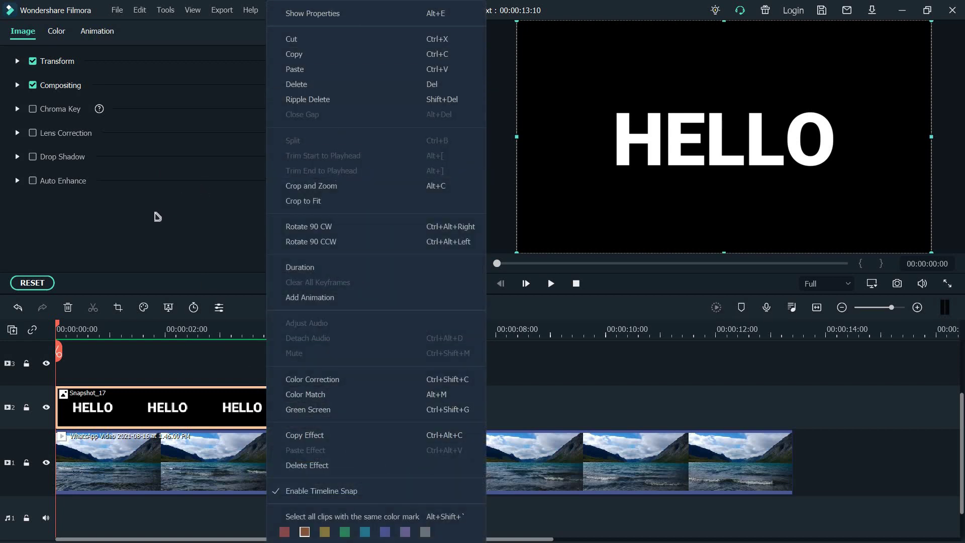
pyautogui.click(157, 278)
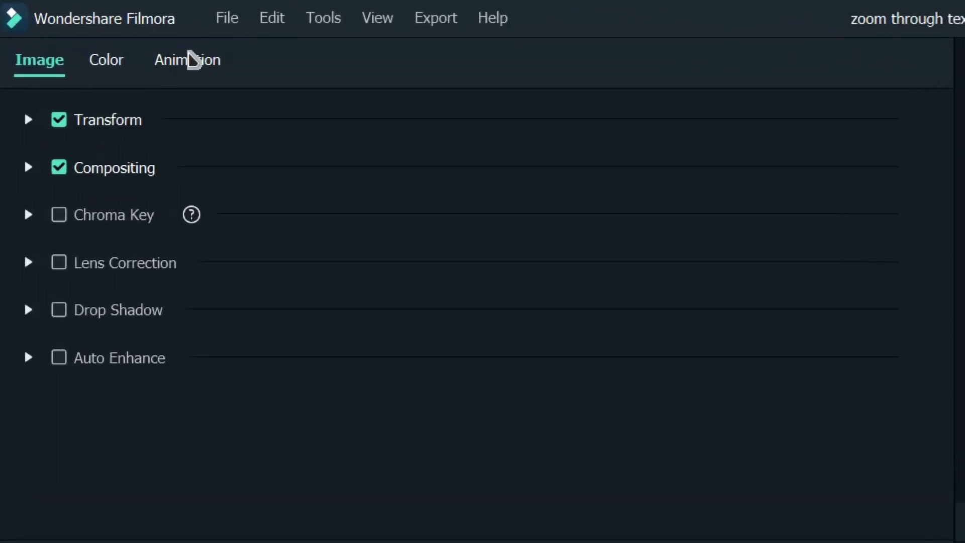
pyautogui.click(193, 60)
pyautogui.click(44, 119)
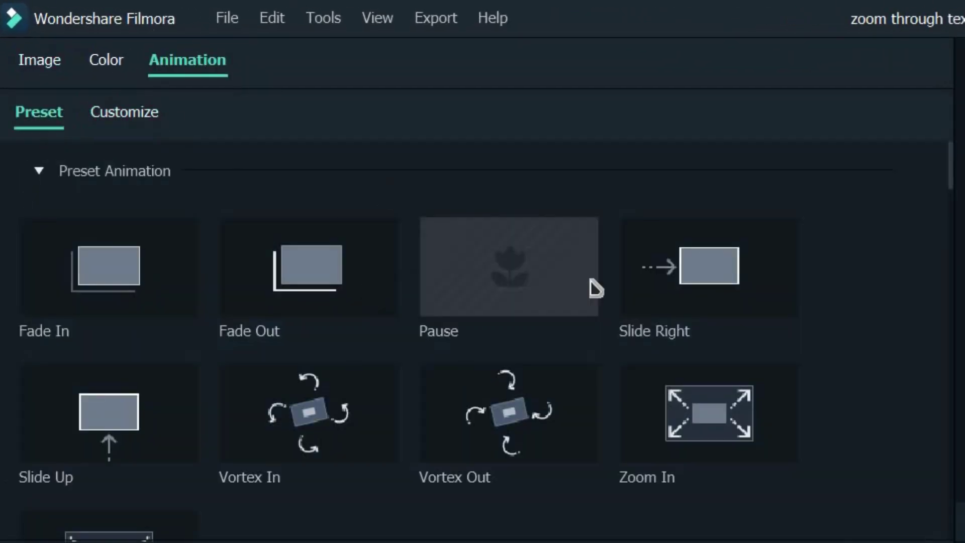
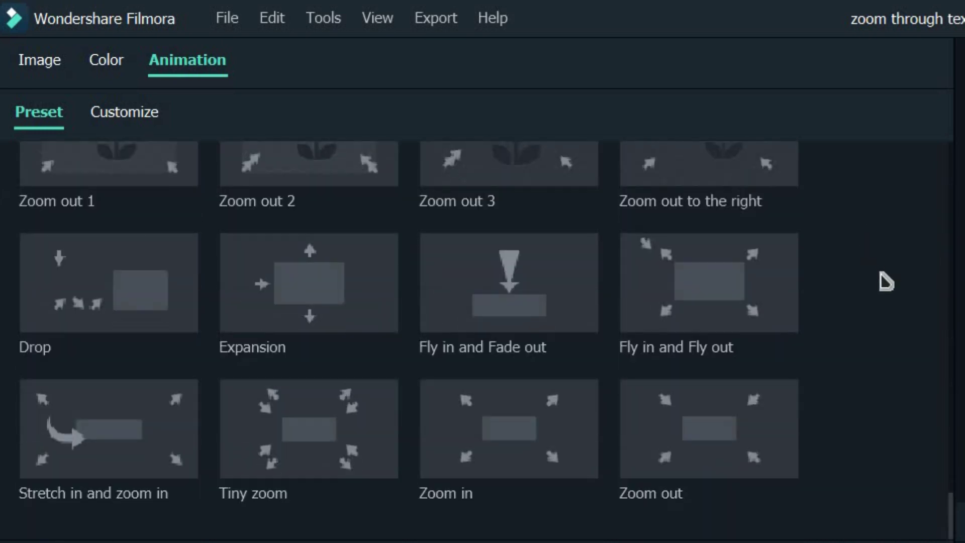
pyautogui.scroll(20, 886, 282)
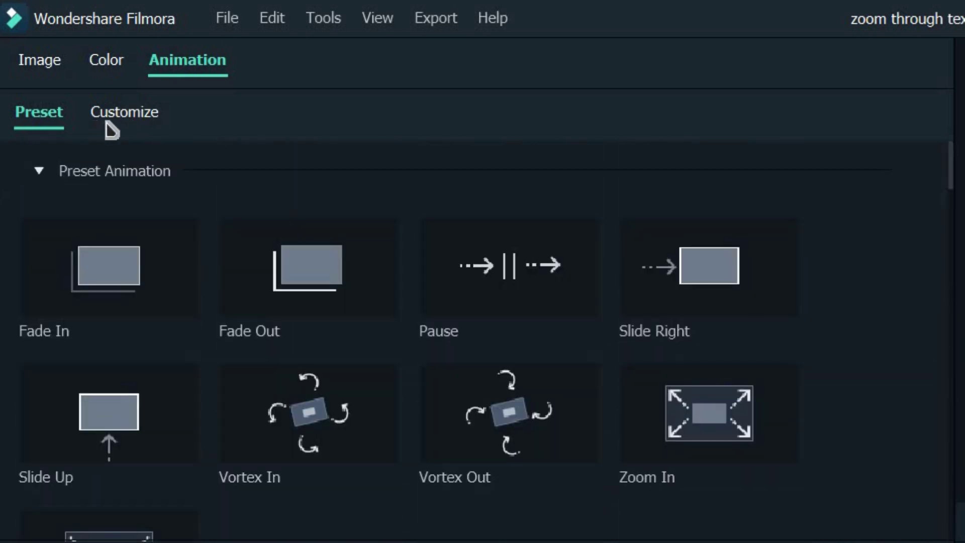
pyautogui.click(131, 125)
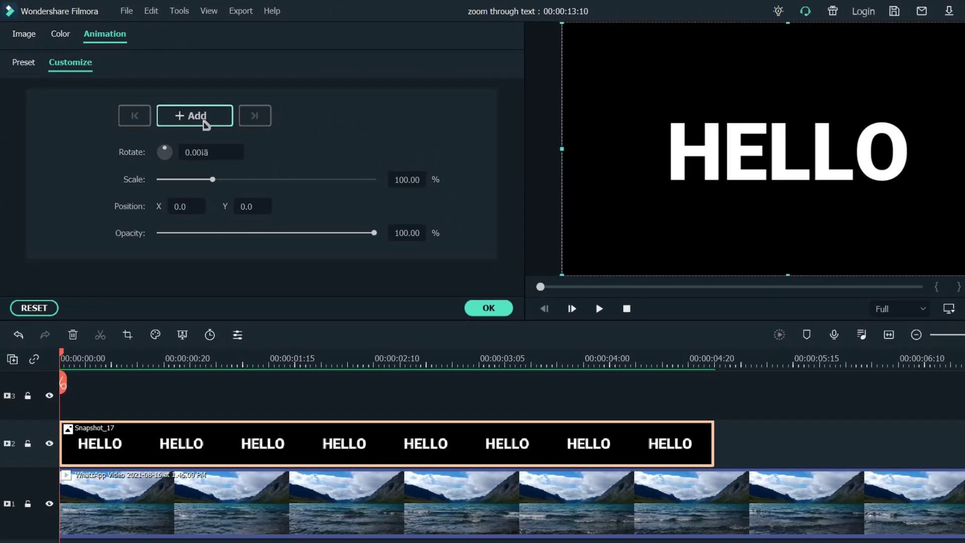
pyautogui.click(347, 210)
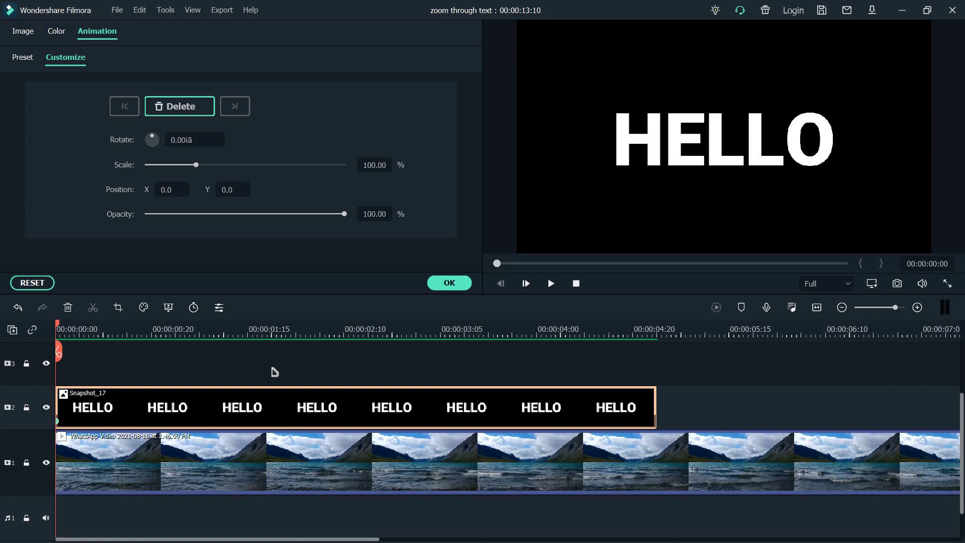
# Keyframe the HELLO clip's last frame at 00:00:04:24 with scale 400% and X position 49.0
pyautogui.press('Down')
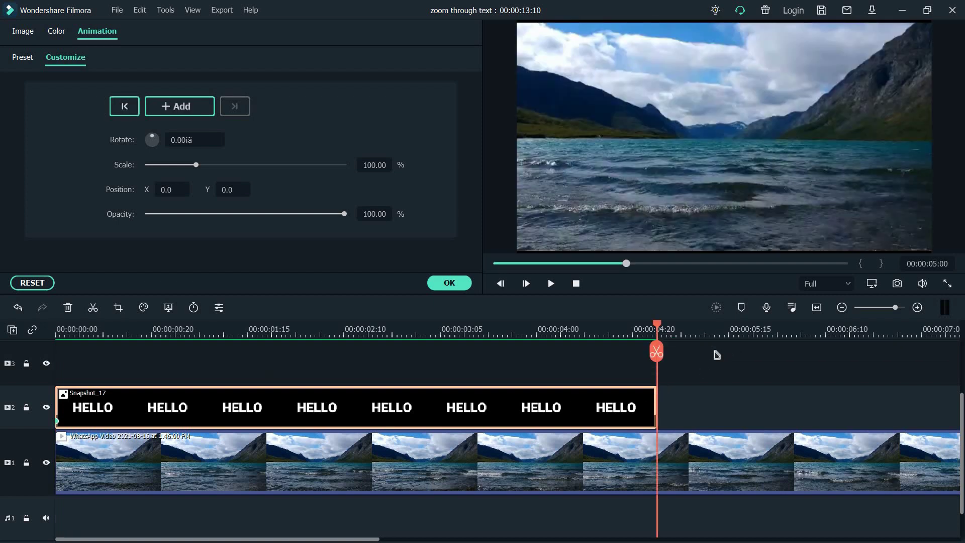
pyautogui.press('Left')
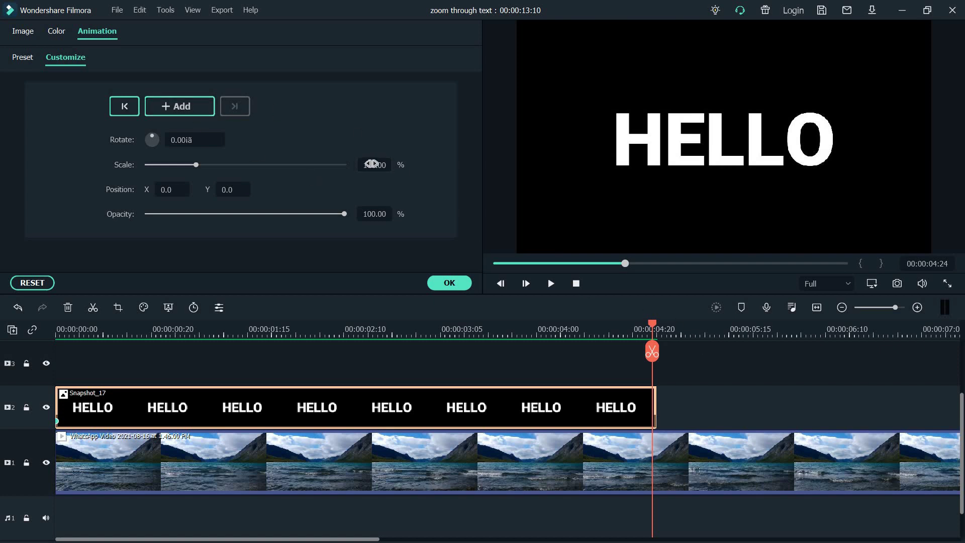
pyautogui.moveTo(375, 165); pyautogui.dragTo(433, 165)
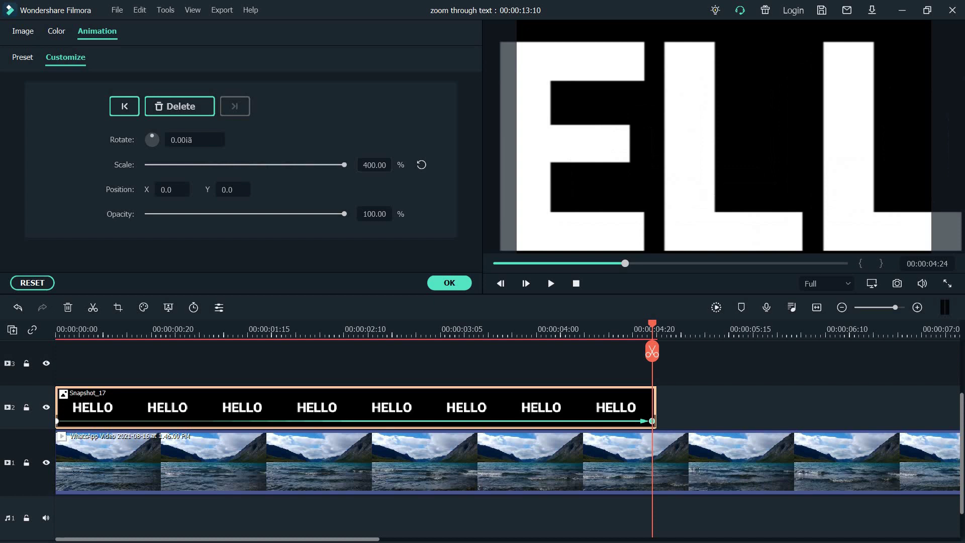
pyautogui.moveTo(171, 189); pyautogui.dragTo(195, 190)
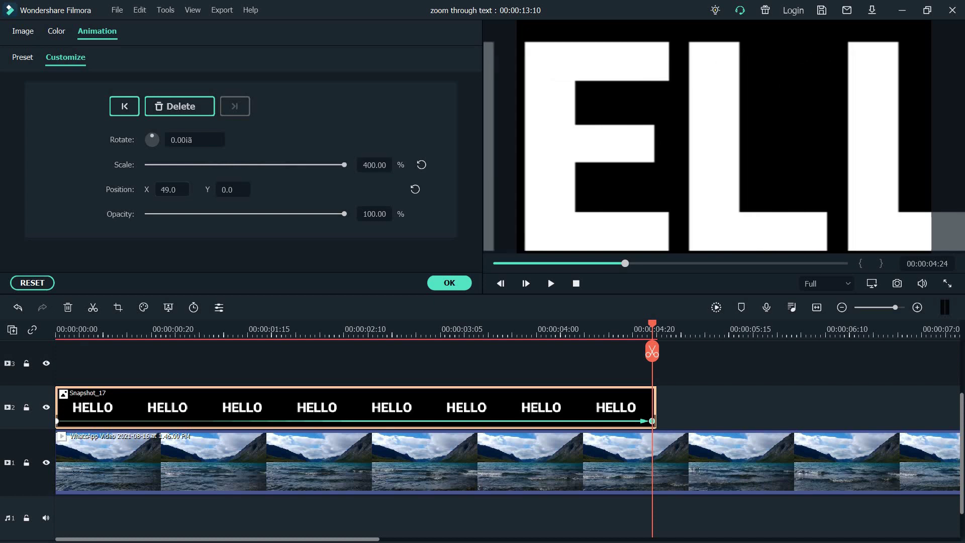
# Take a snapshot of the enlarged text at the clip's last frame, 00:00:04:24, and close the animation settings
pyautogui.press('Right')
pyautogui.scroll(2, 671, 352)
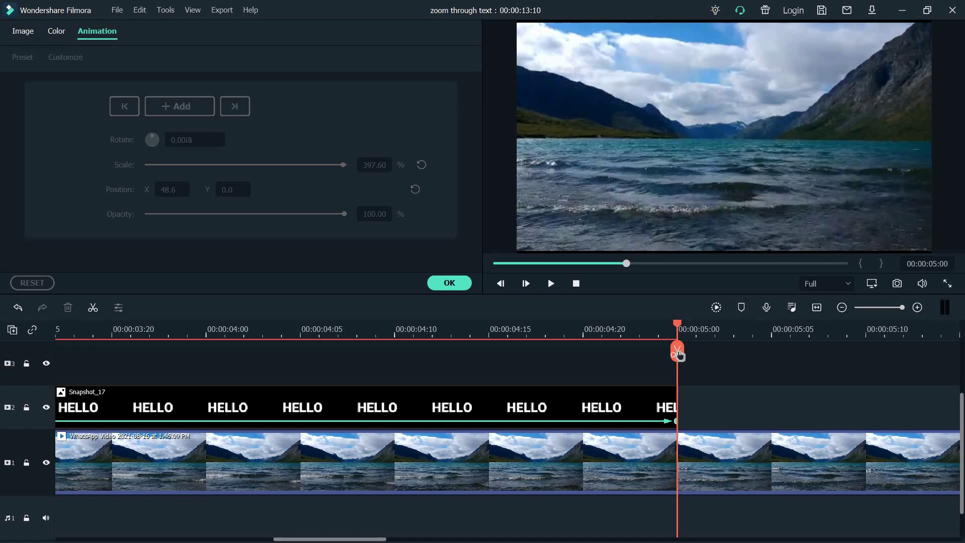
pyautogui.press('Left')
pyautogui.press('Right')
pyautogui.press('Left')
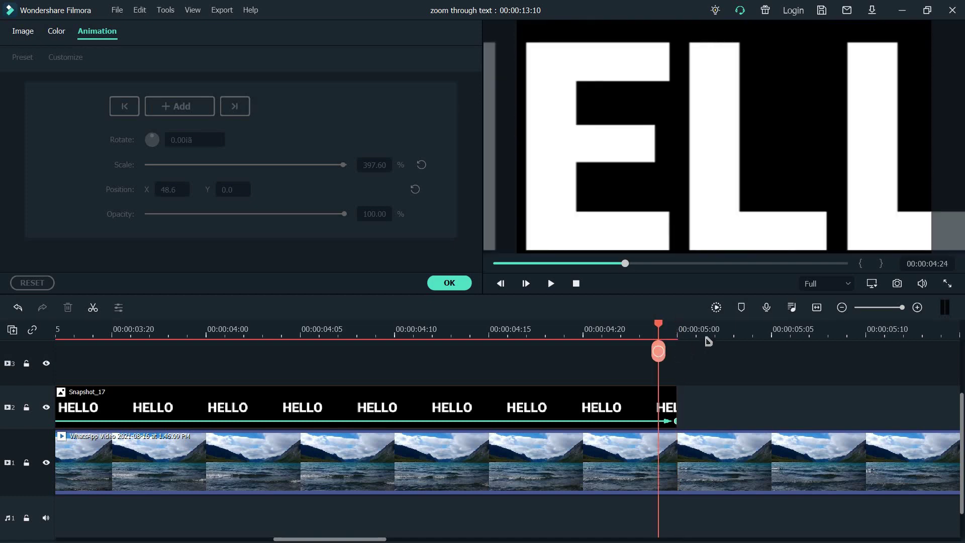
pyautogui.scroll(-4, 654, 334)
pyautogui.scroll(-2, 445, 347)
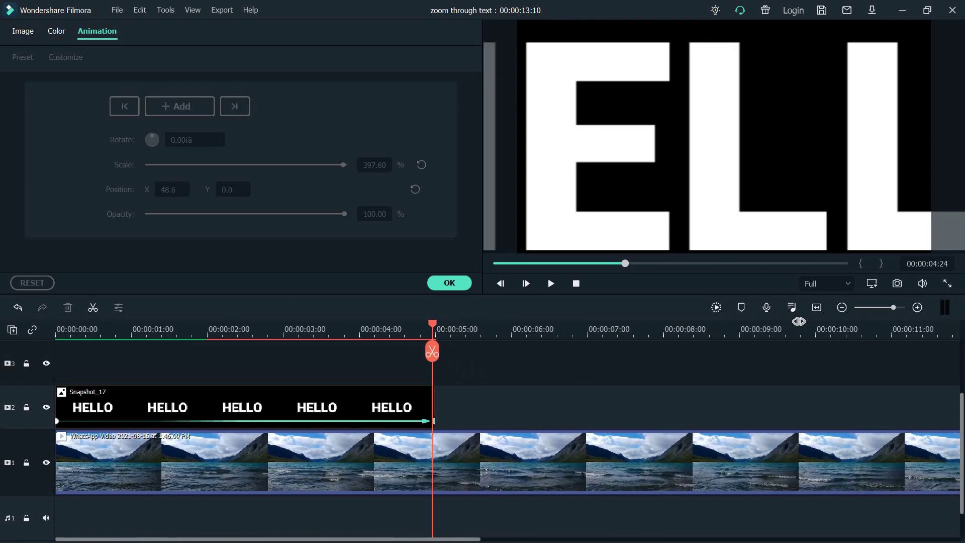
pyautogui.click(897, 284)
pyautogui.click(455, 284)
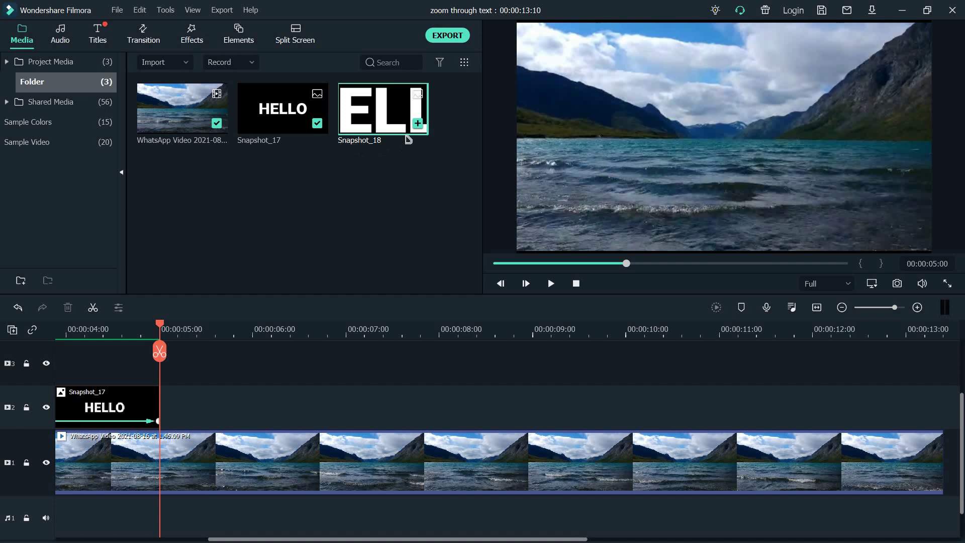
# Place the enlarged-text snapshot on track 2 directly after the HELLO clip and add an animation keyframe at its start
pyautogui.moveTo(229, 383); pyautogui.dragTo(298, 419)
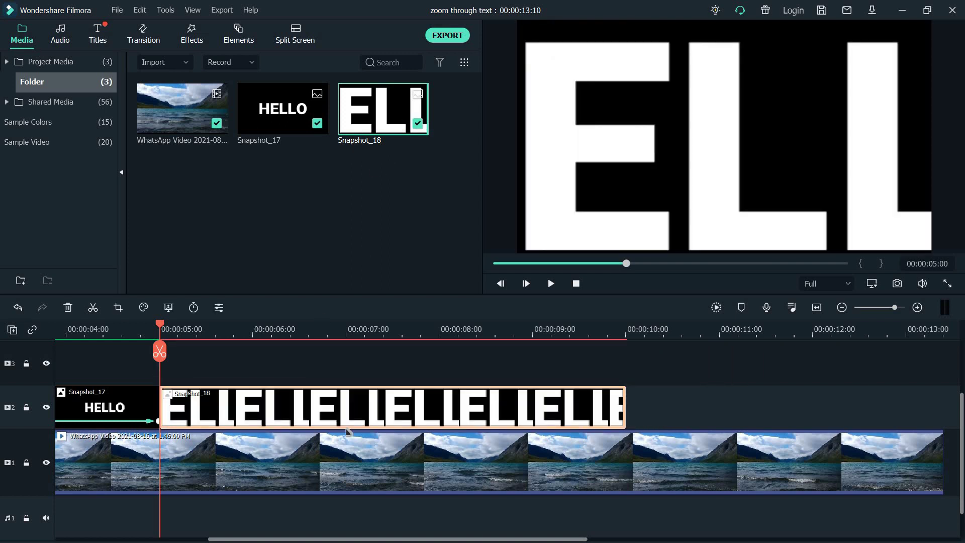
pyautogui.doubleClick(296, 416)
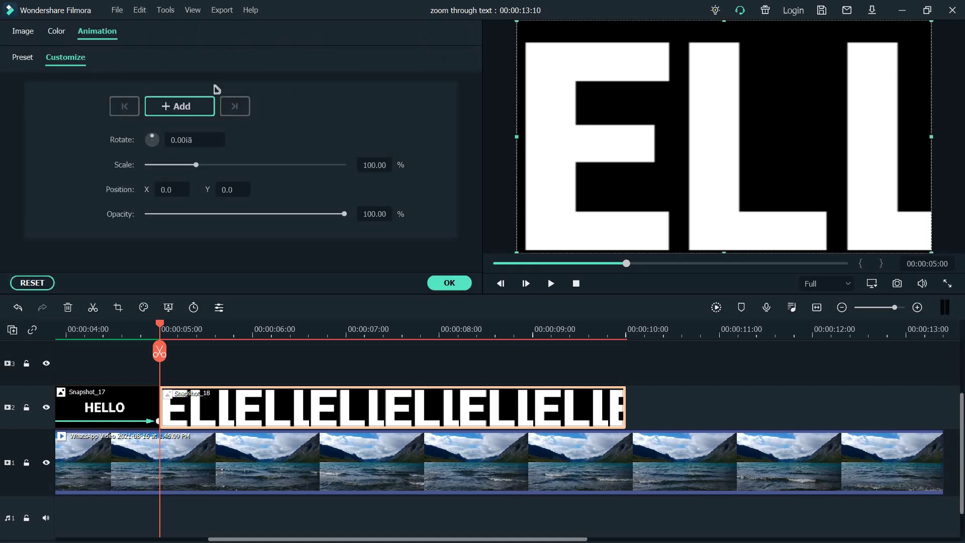
pyautogui.click(175, 108)
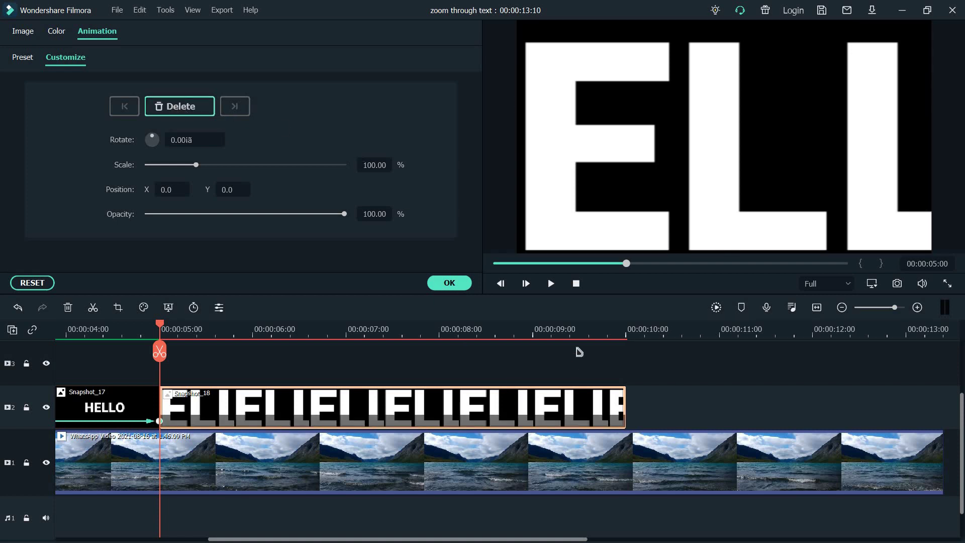
# Keyframe the second snapshot clip's last frame, 00:00:09:24, with scale 400% and adjust its X position to move the white letter stroke toward the centre
pyautogui.click(499, 364)
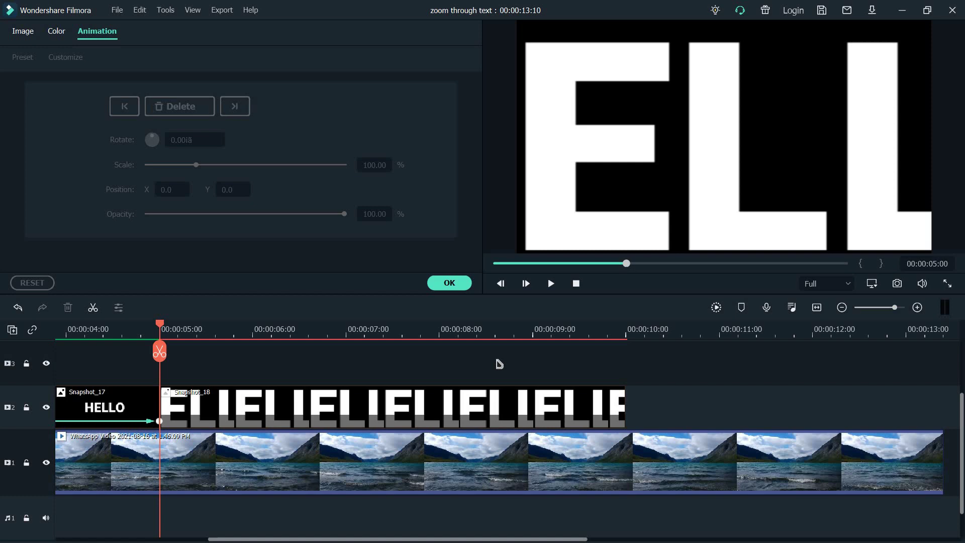
pyautogui.press('Down')
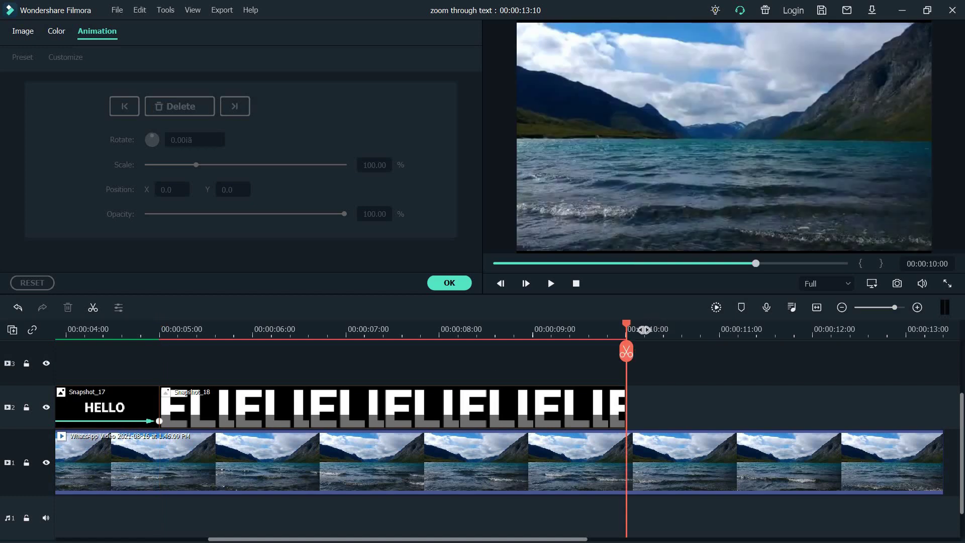
pyautogui.hotkey('ctrl', '=')
pyautogui.hotkey('ctrl', '=')
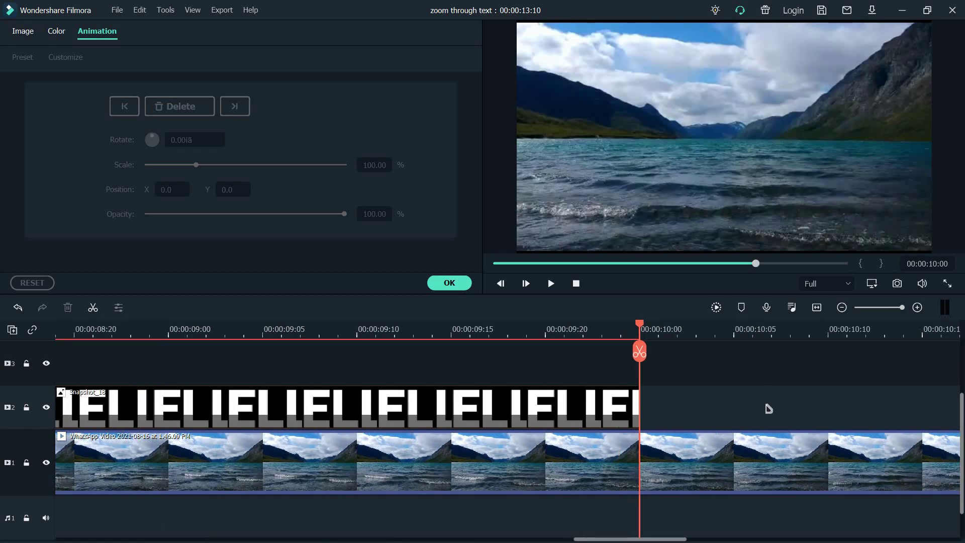
pyautogui.click(628, 325)
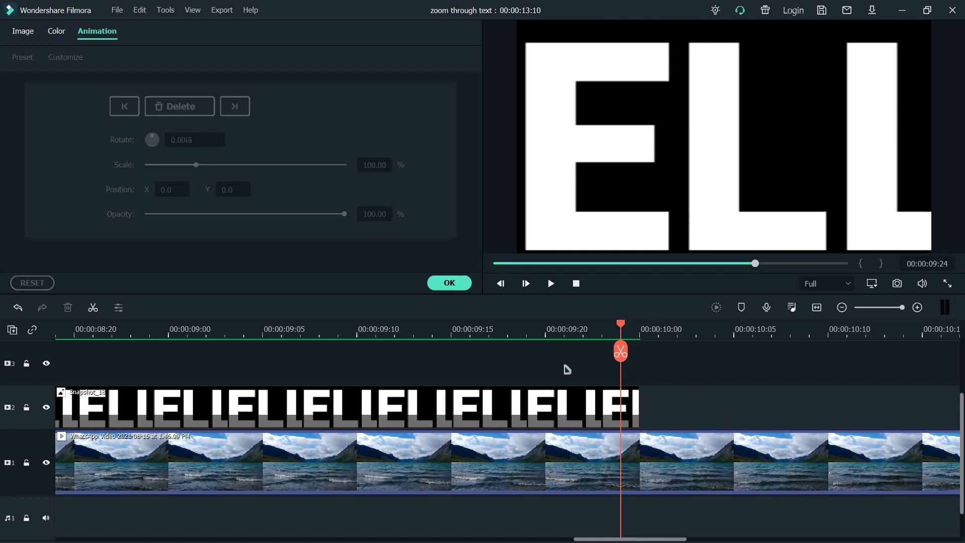
pyautogui.click(511, 415)
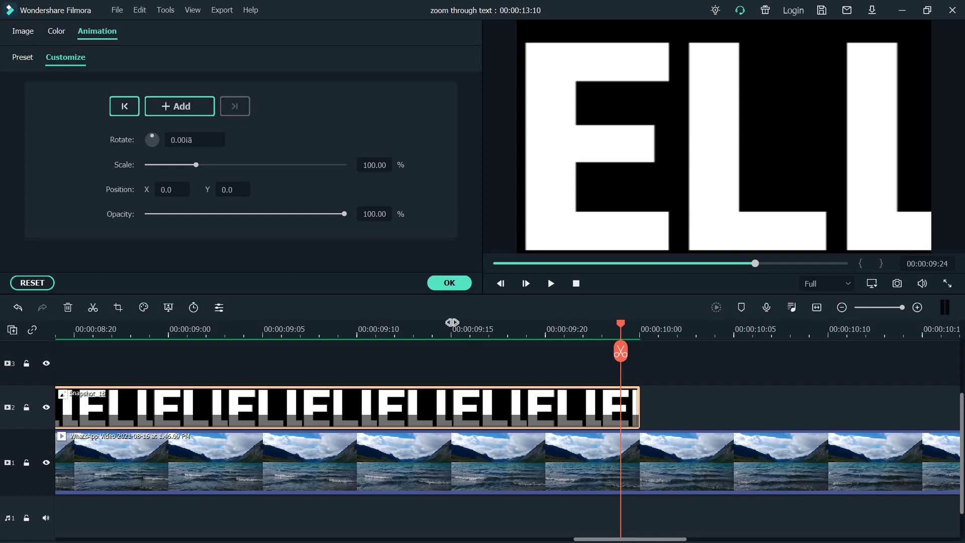
pyautogui.moveTo(374, 165); pyautogui.dragTo(452, 165)
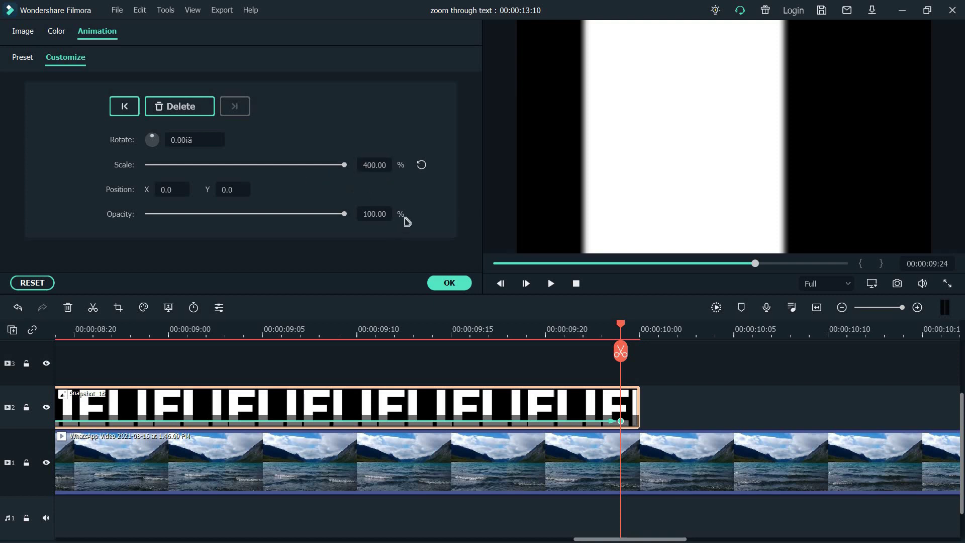
pyautogui.moveTo(171, 189); pyautogui.dragTo(197, 190)
# Take a snapshot of the enlarged text at 00:00:09:24 and place it on track 2 directly after the second snapshot clip
pyautogui.click(687, 362)
pyautogui.scroll(-5, 588, 341)
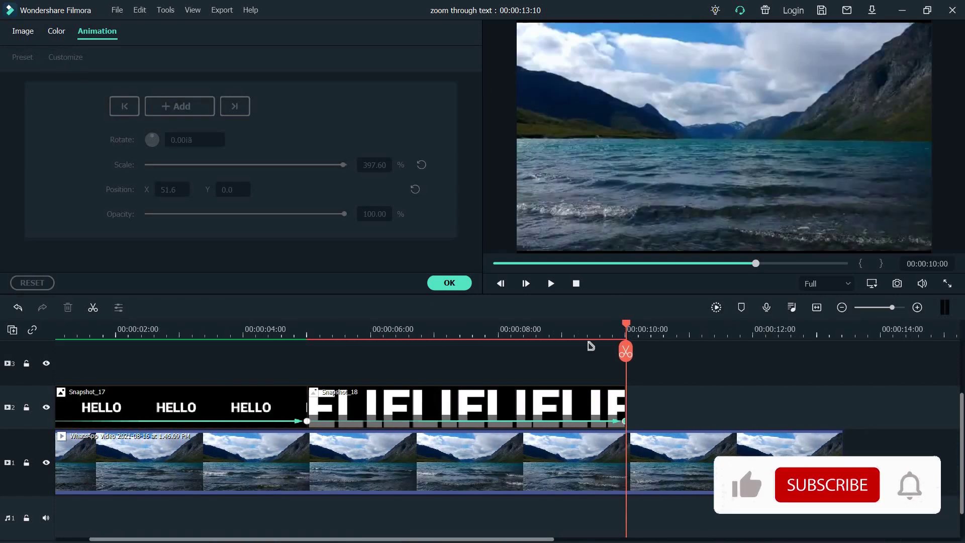
pyautogui.press('Left')
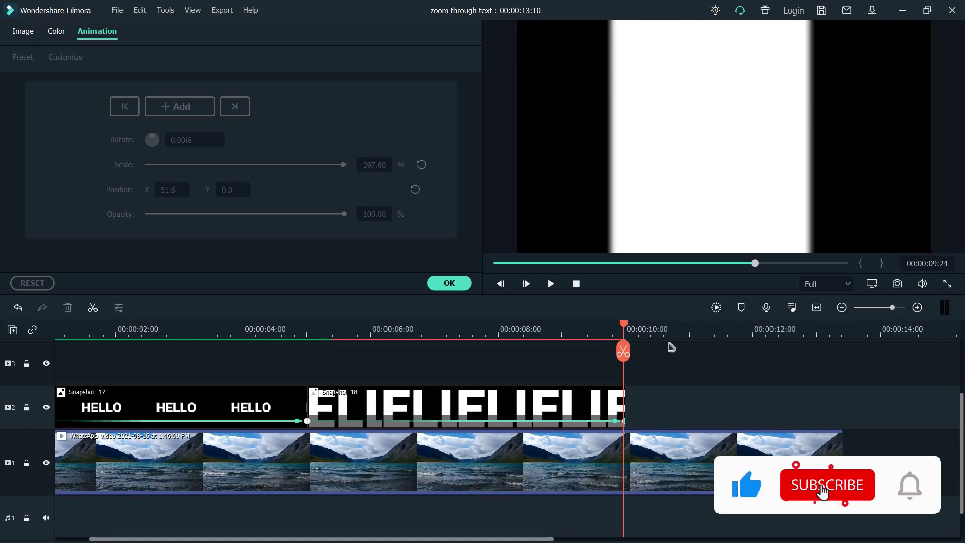
pyautogui.scroll(-5, 717, 370)
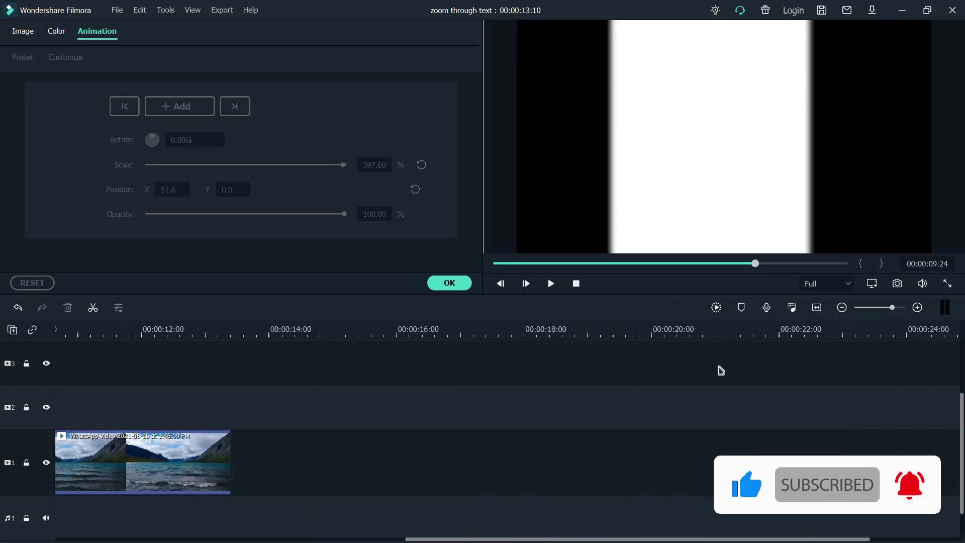
pyautogui.scroll(3, 721, 371)
pyautogui.click(437, 284)
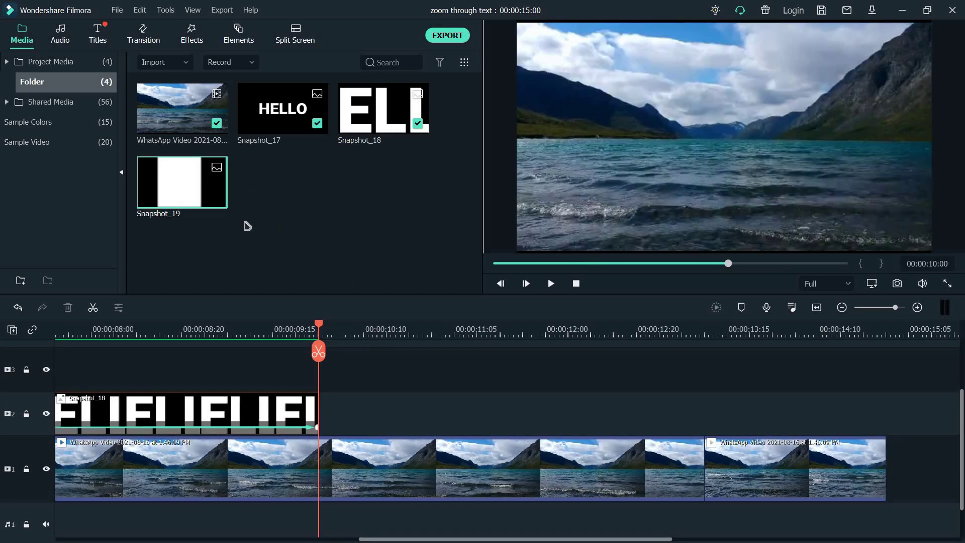
pyautogui.moveTo(347, 242); pyautogui.dragTo(245, 204)
pyautogui.moveTo(172, 202); pyautogui.dragTo(736, 420)
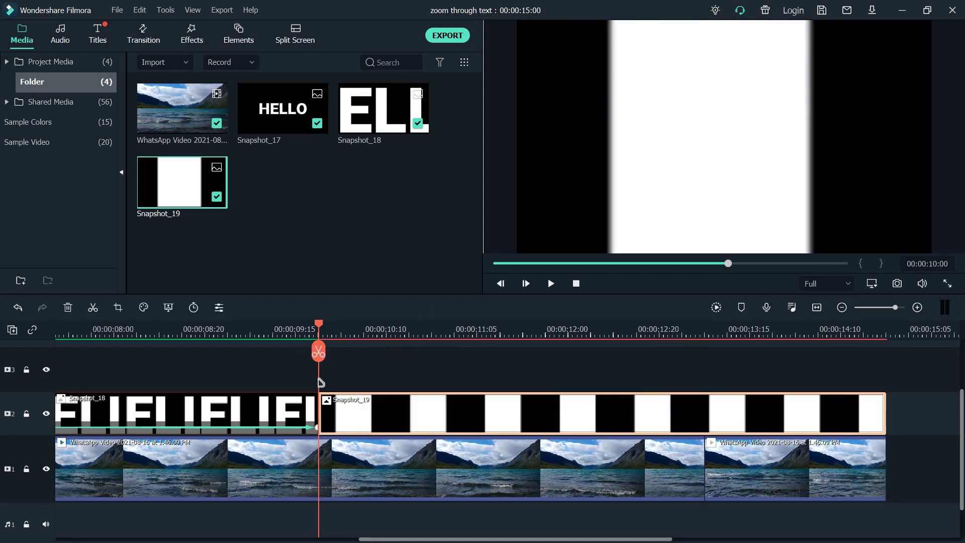
# Split the new snapshot and the lake video at 00:00:12:00 and delete everything after the cut
pyautogui.click(545, 336)
pyautogui.press('Right')
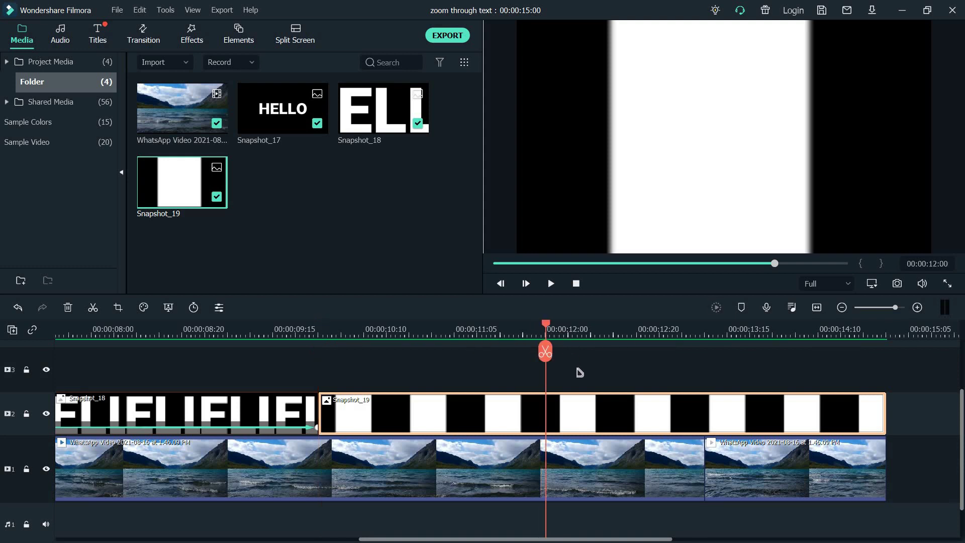
pyautogui.click(545, 352)
pyautogui.moveTo(653, 379); pyautogui.dragTo(811, 518)
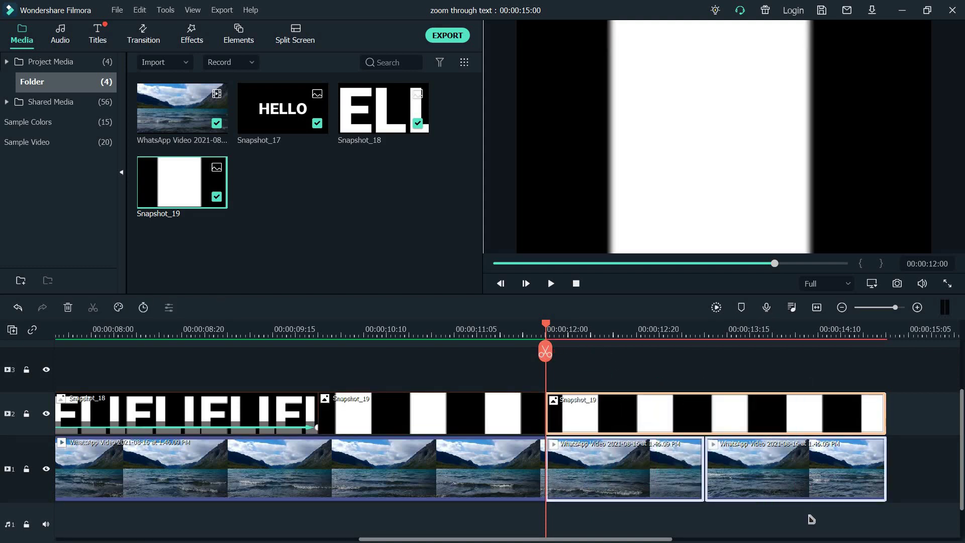
pyautogui.press('Delete')
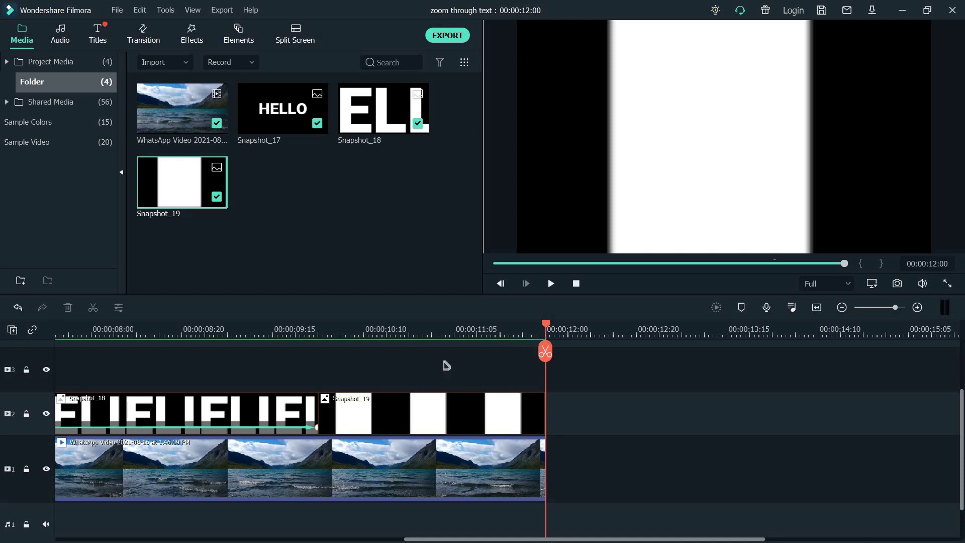
# Add animation keyframes to the third snapshot clip at its start, 00:00:10:00, and at its end, 00:00:12:00, with the end scaled to 400%
pyautogui.press('Up')
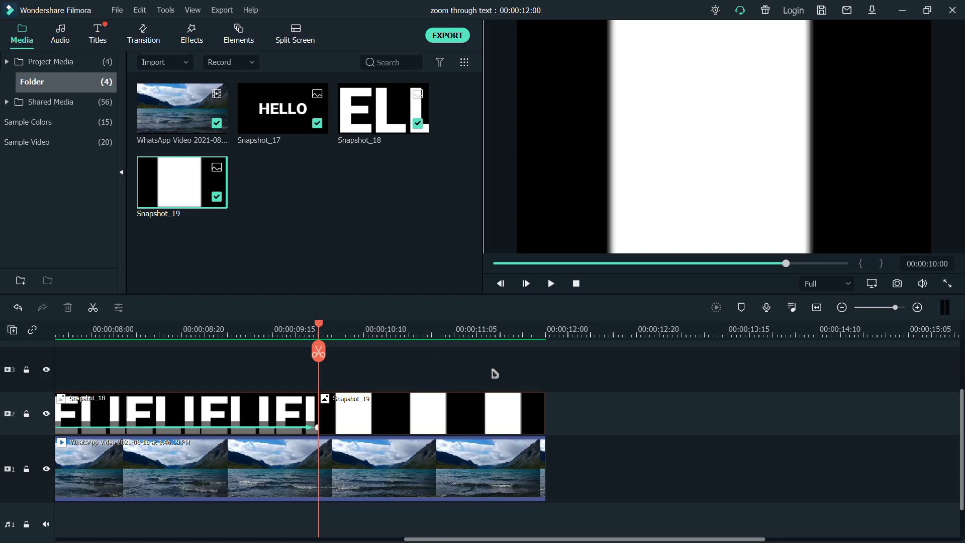
pyautogui.doubleClick(531, 395)
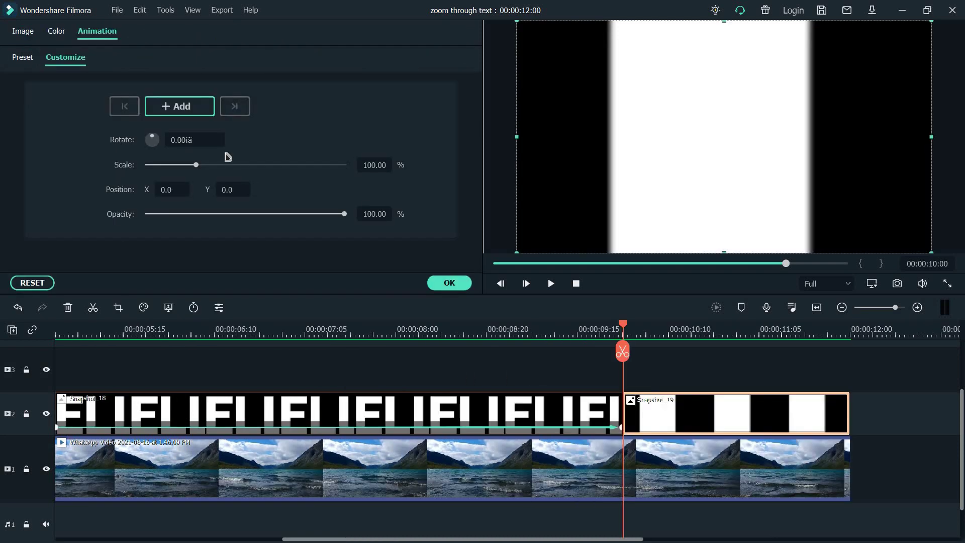
pyautogui.click(165, 110)
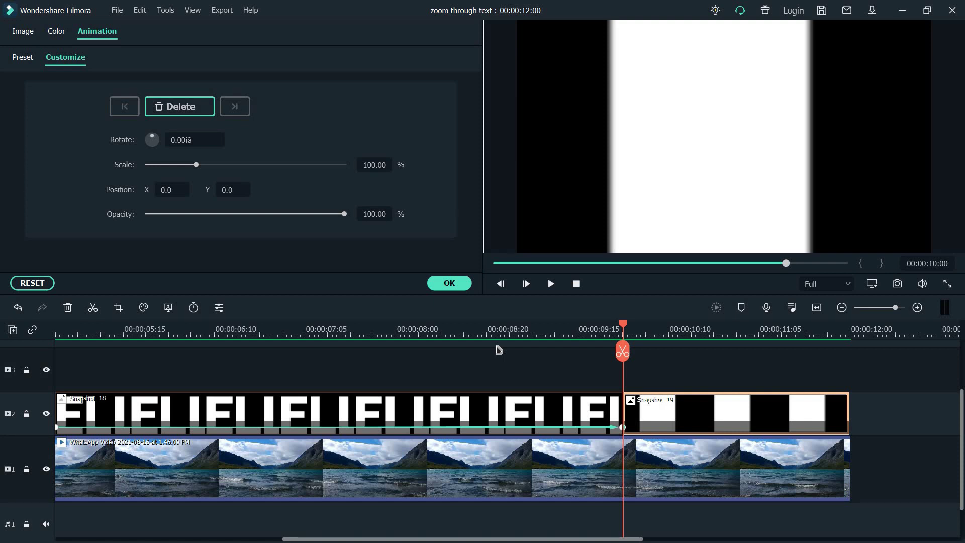
pyautogui.press('End')
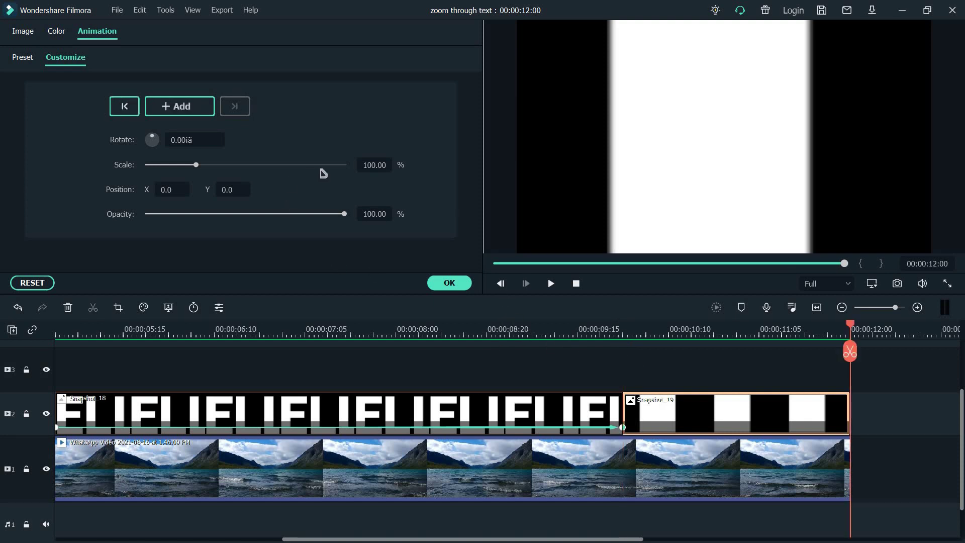
pyautogui.moveTo(374, 165); pyautogui.dragTo(658, 246)
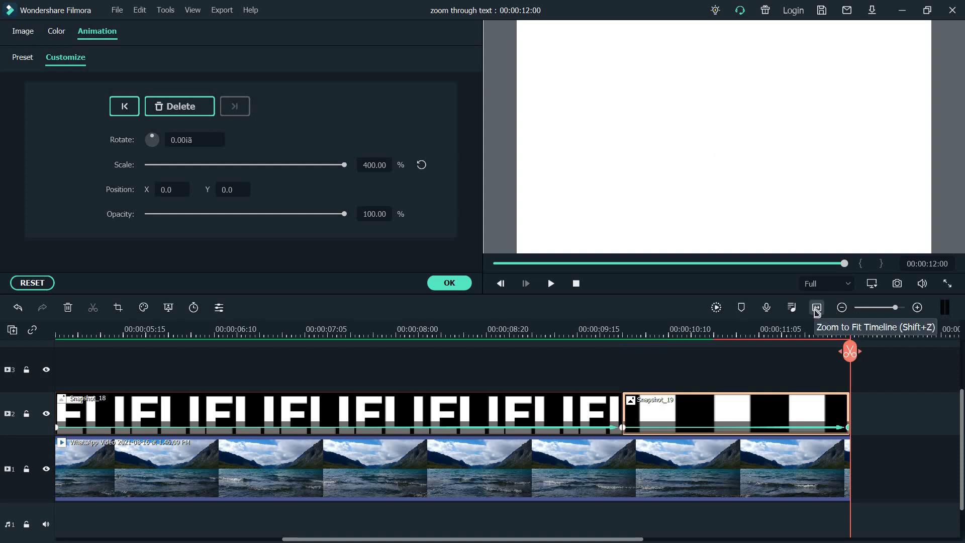
# Fit the whole project in the timeline, play the zoom animation from the start, and return the playhead to 00:00:00:00
pyautogui.click(817, 308)
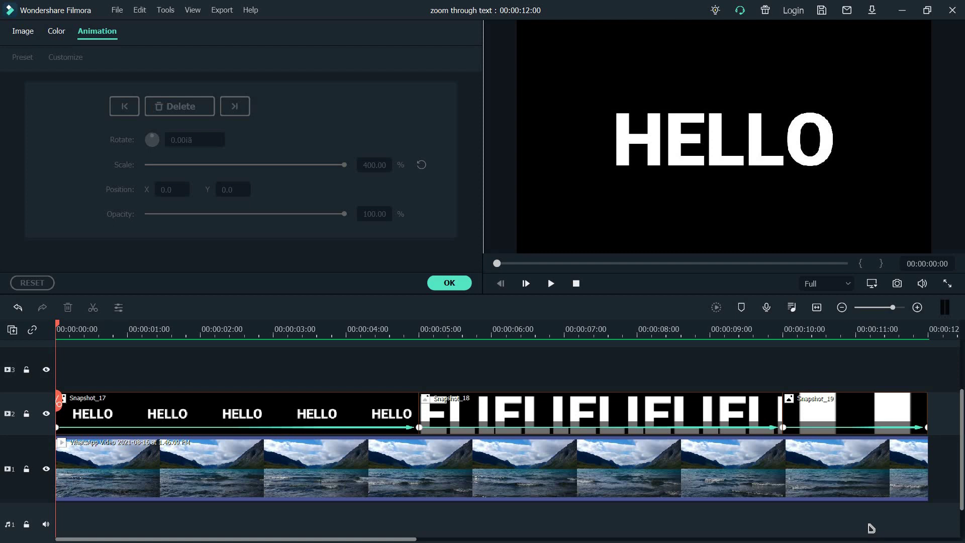
pyautogui.press('space')
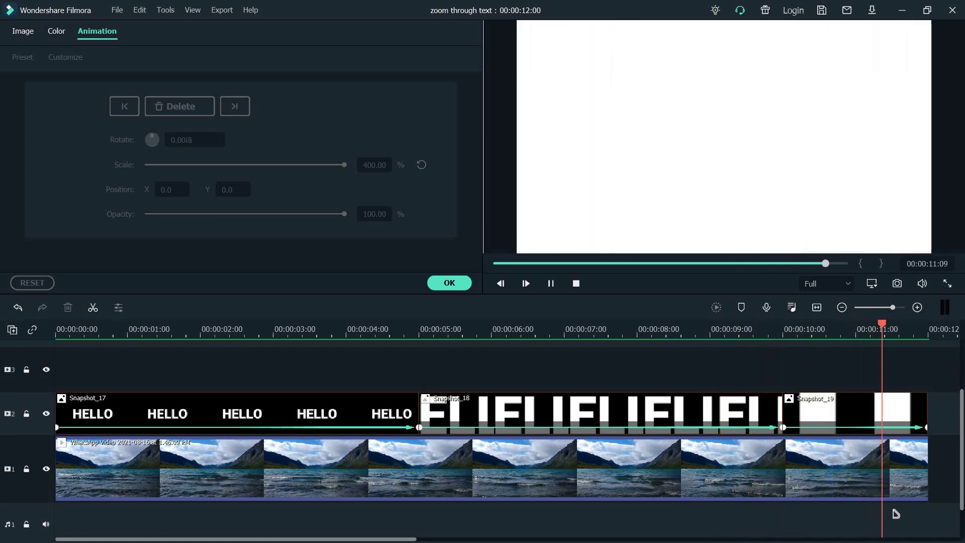
pyautogui.moveTo(927, 401); pyautogui.dragTo(760, 400)
pyautogui.click(290, 334)
pyautogui.press('Home')
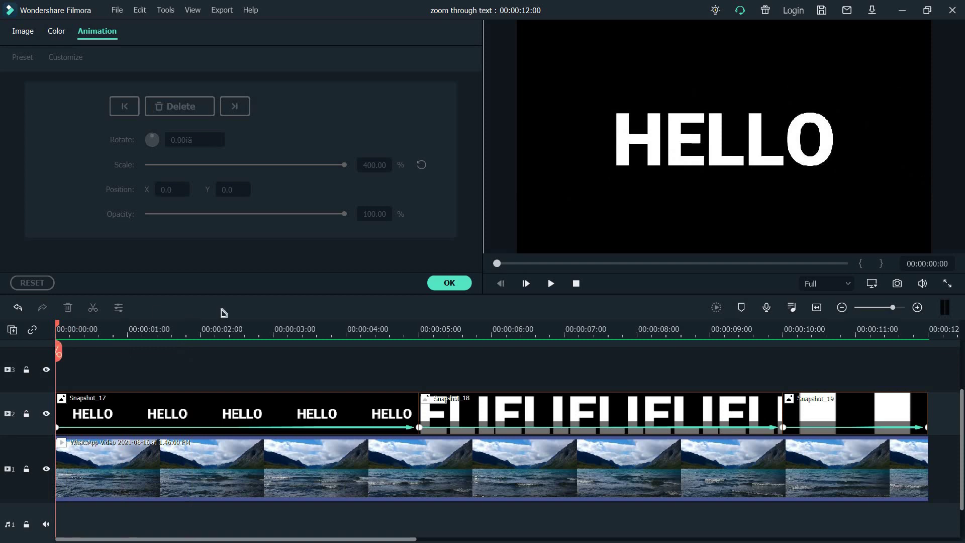
# Close the animation settings and apply a chroma key to the HELLO clip, sampling the white of the text as the key color
pyautogui.click(450, 283)
pyautogui.click(287, 410)
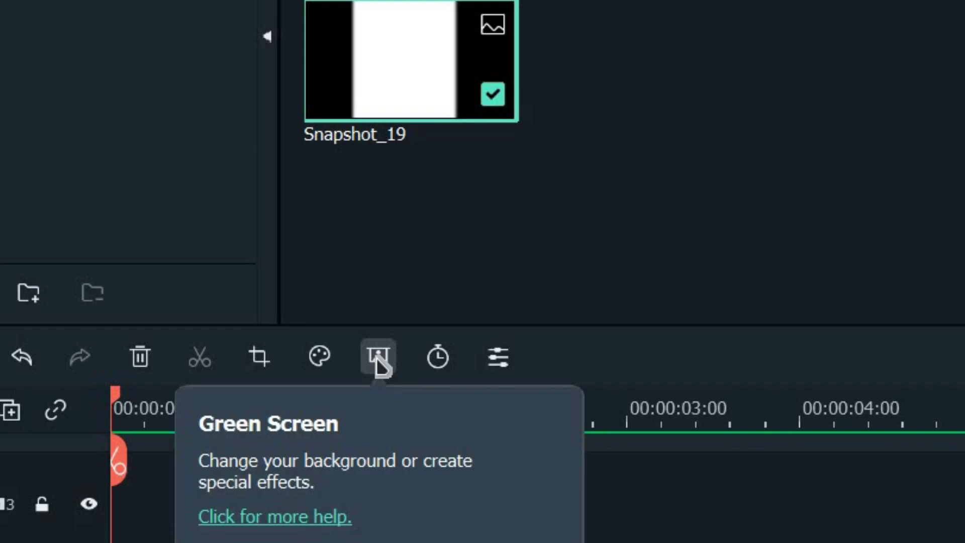
pyautogui.click(378, 358)
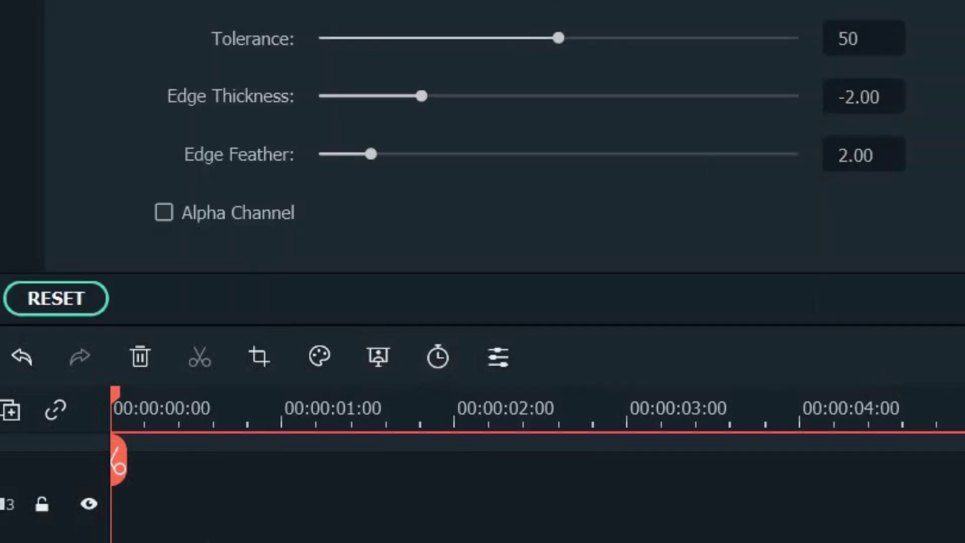
pyautogui.click(466, 100)
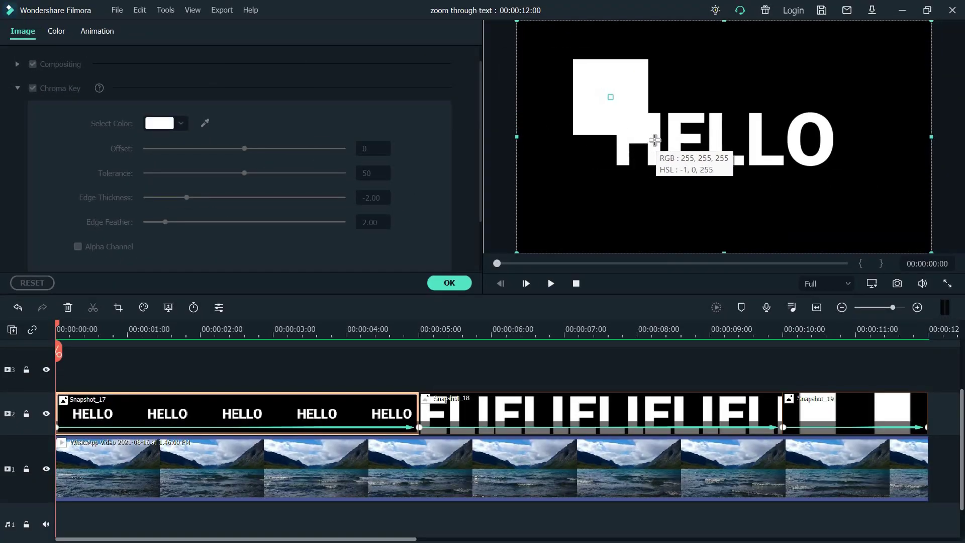
pyautogui.click(641, 144)
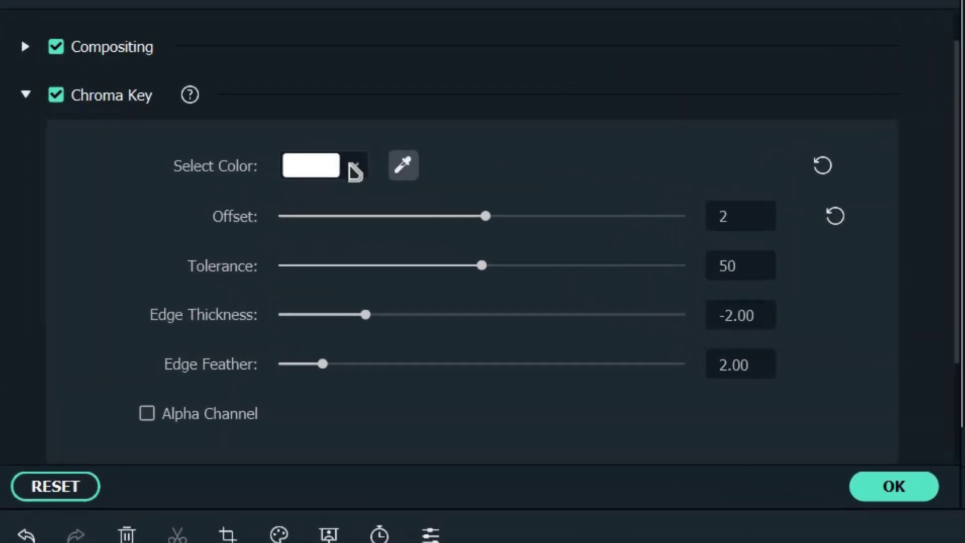
# Set the HELLO clip's chroma key color to #ffffff and sample the white letter H again with the color picker
pyautogui.click(354, 168)
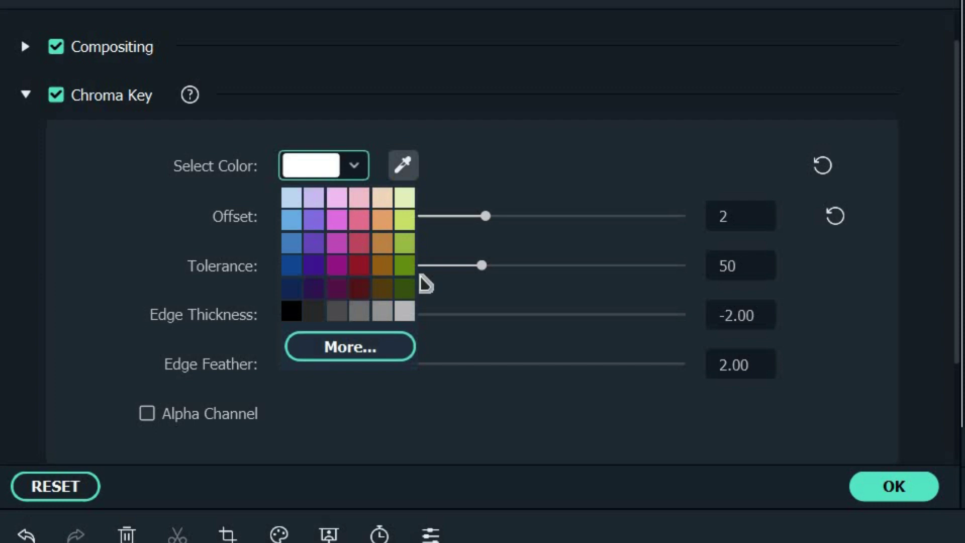
pyautogui.click(389, 354)
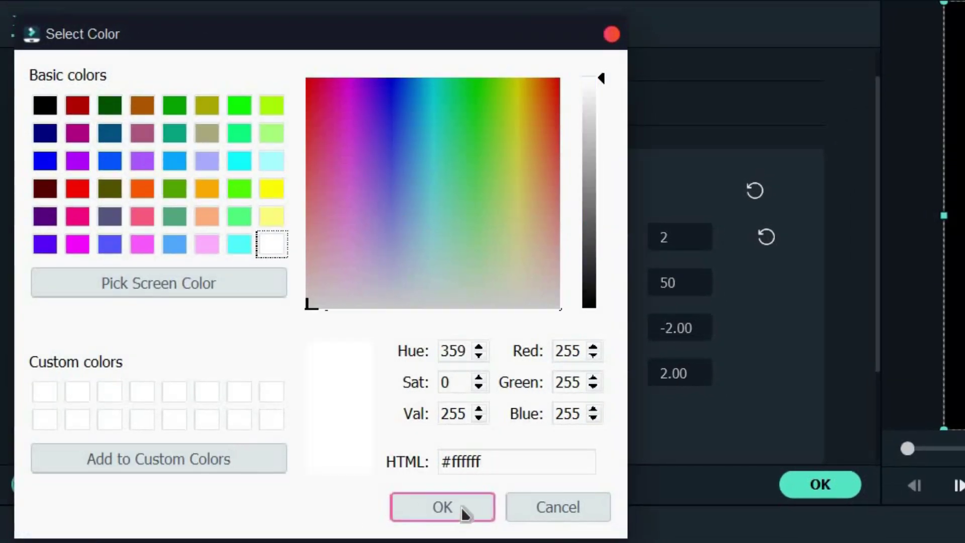
pyautogui.click(465, 513)
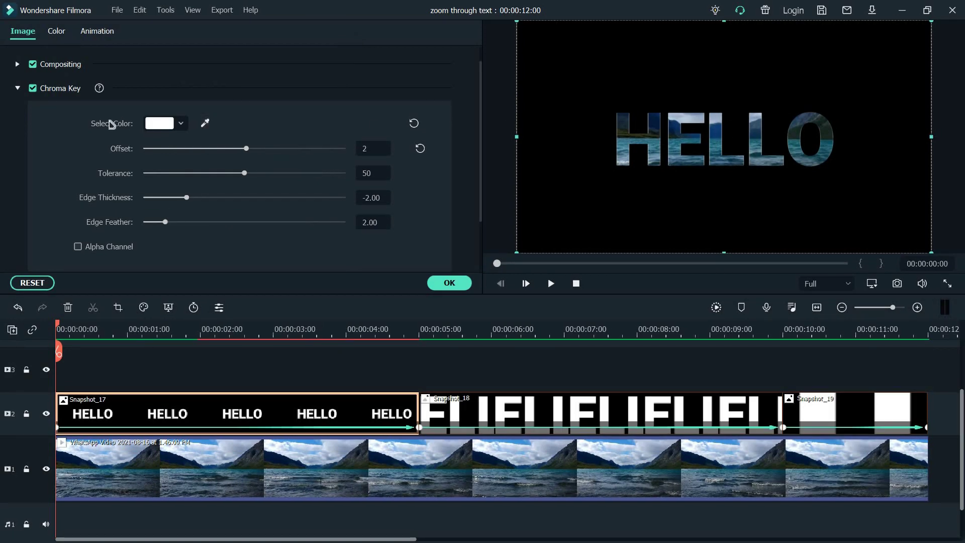
pyautogui.click(205, 124)
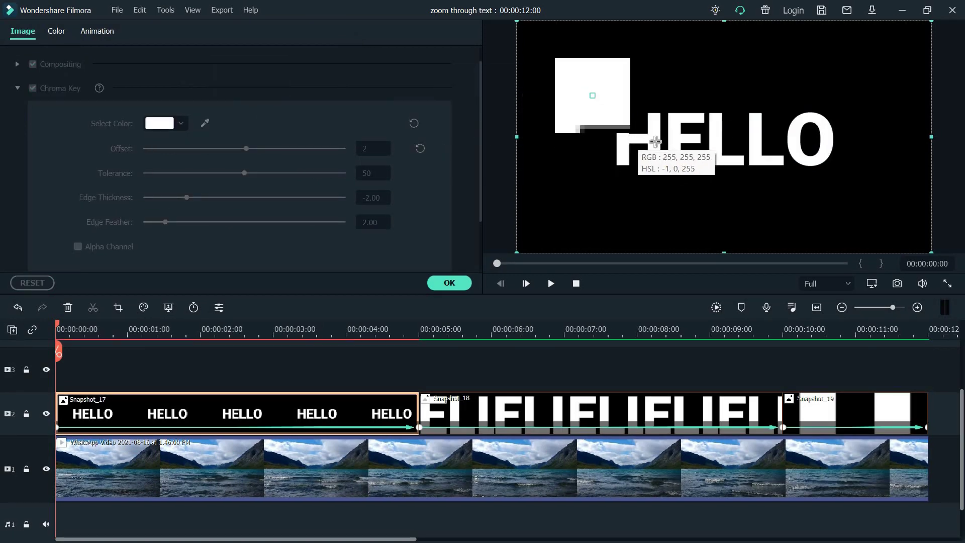
pyautogui.click(629, 146)
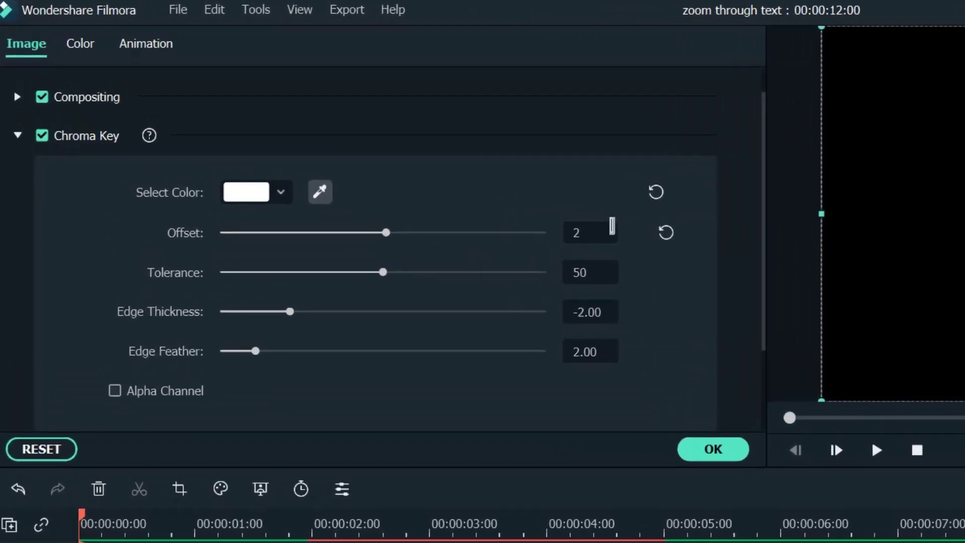
# Set the HELLO clip's chroma key offset to 100 and tolerance to 100
pyautogui.click(612, 226)
pyautogui.write('100')
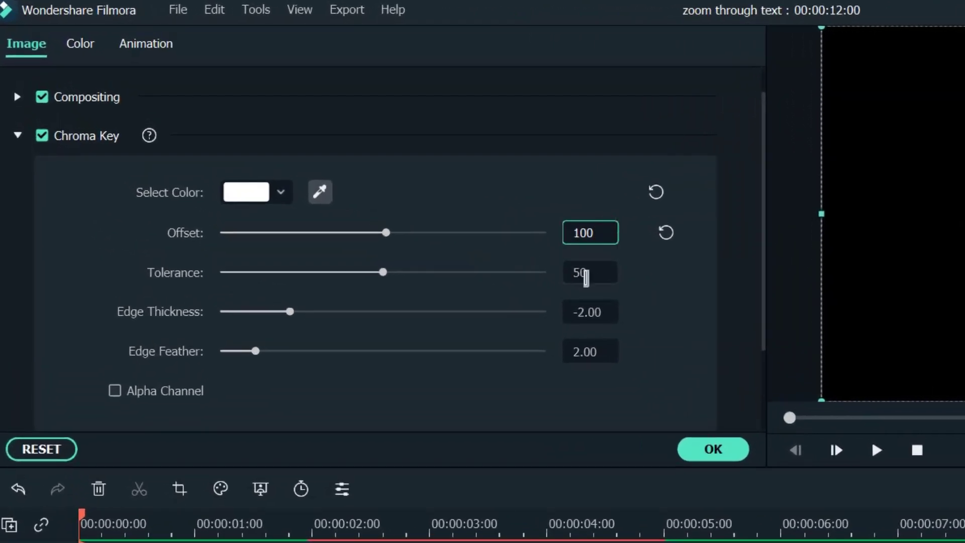
pyautogui.click(586, 276)
pyautogui.write('100')
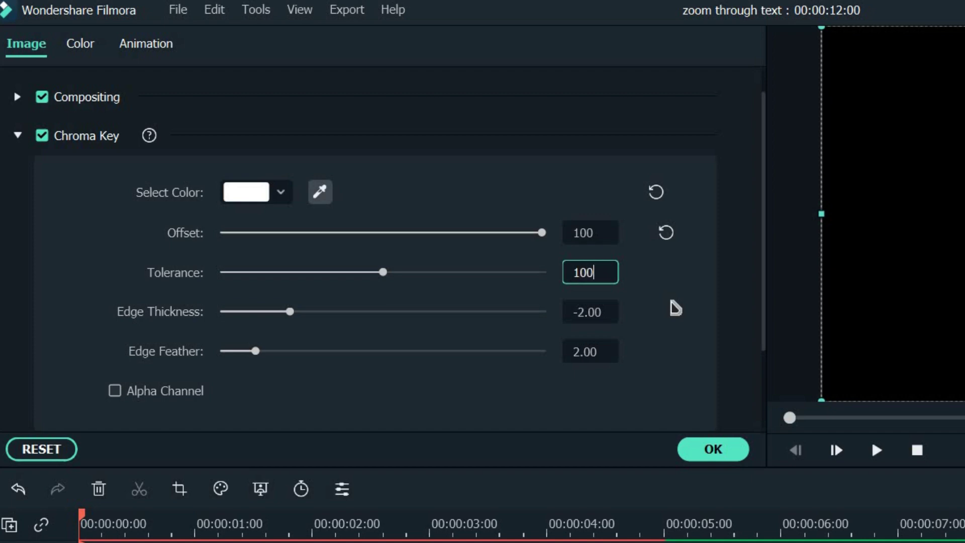
pyautogui.press('Return')
# Set the HELLO clip's chroma key edge thickness to -6.36 and edge feather to 0.00, and play the result
pyautogui.moveTo(291, 312); pyautogui.dragTo(245, 312)
pyautogui.moveTo(254, 352); pyautogui.dragTo(151, 340)
pyautogui.click(665, 353)
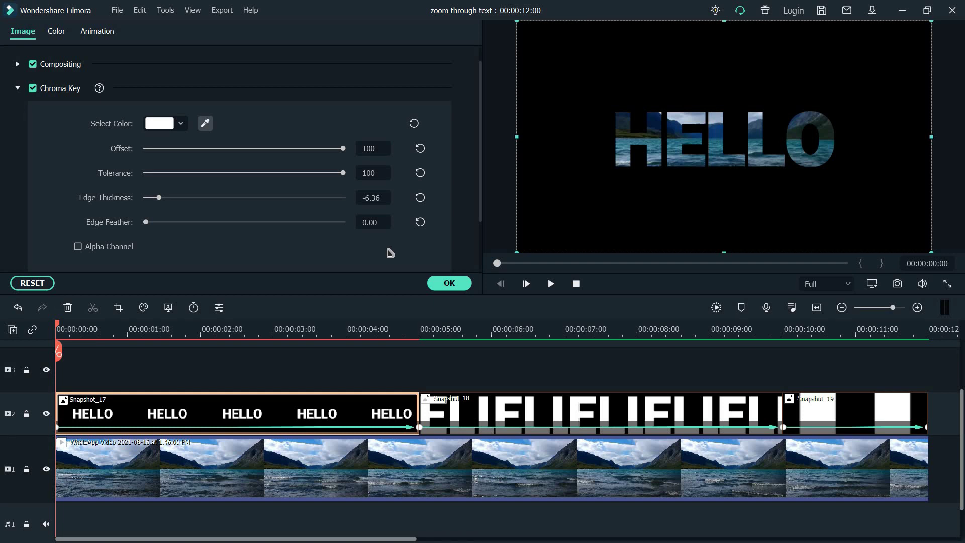
pyautogui.press('space')
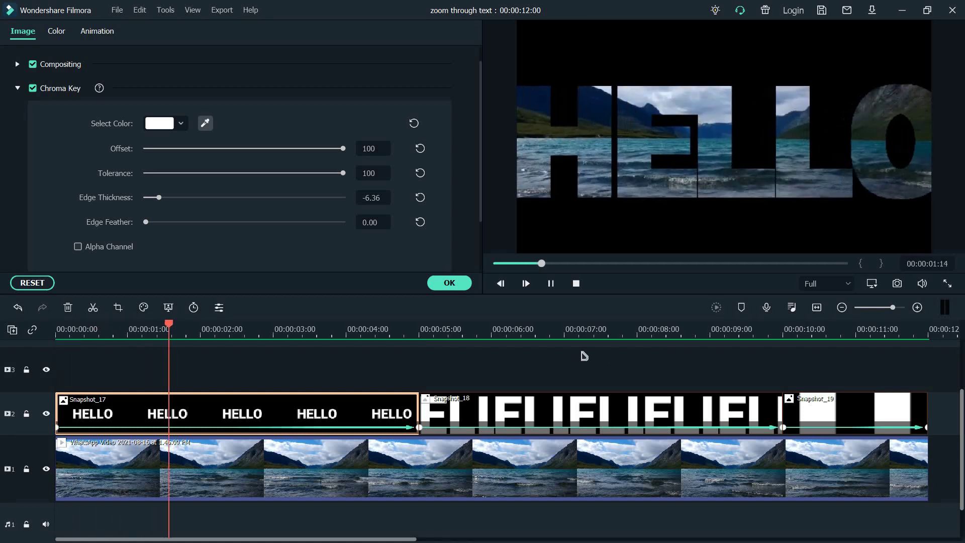
# Set the chroma key edge thickness of the Snapshot_17 HELLO clip to -5.94 and replay the sequence from the start
pyautogui.press('space')
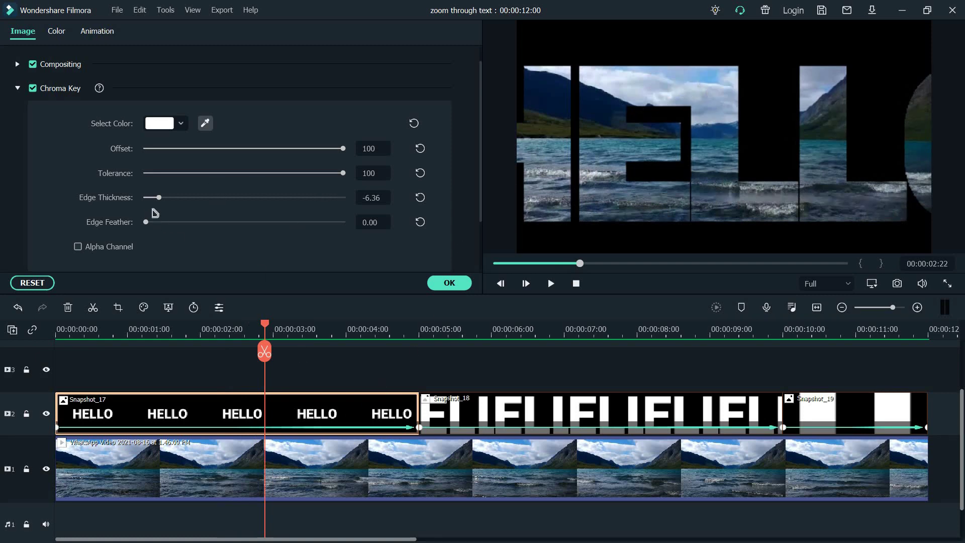
pyautogui.moveTo(168, 199)
pyautogui.mouseDown()
pyautogui.moveTo(317, 190)
pyautogui.moveTo(161, 200)
pyautogui.mouseUp()
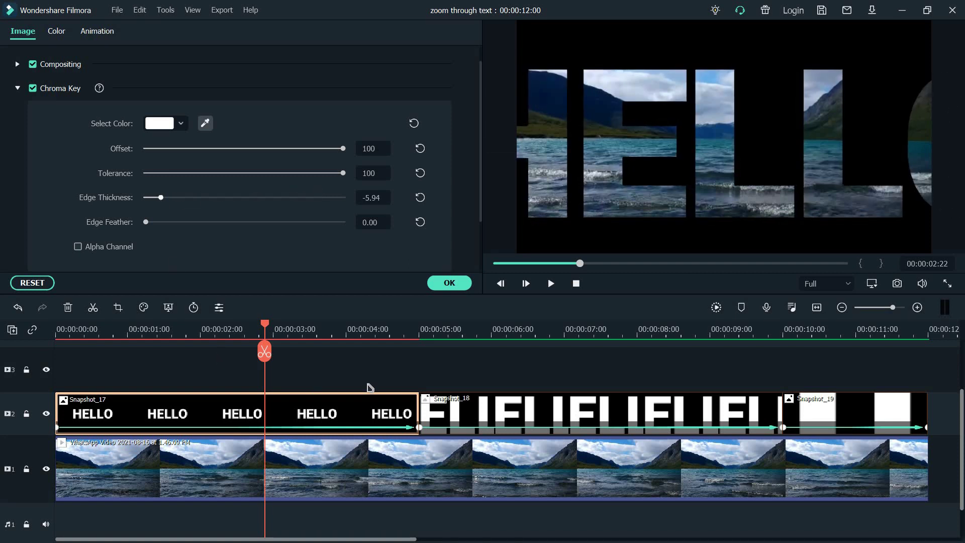
pyautogui.moveTo(264, 352); pyautogui.dragTo(40, 353)
pyautogui.press('space')
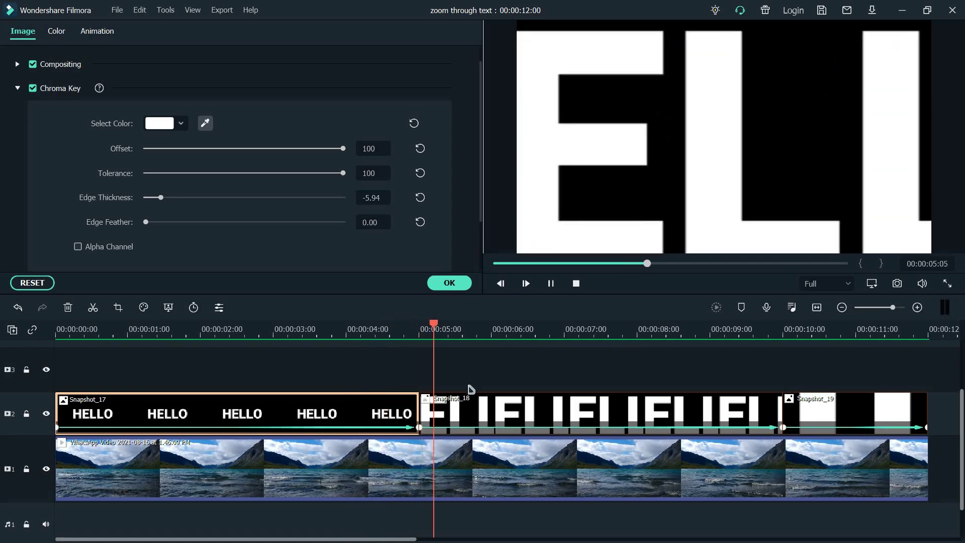
# Place the playhead at 00:00:05:00 and apply a chroma key to the Snapshot_18 clip, sampling the white of the letters
pyautogui.click(449, 346)
pyautogui.moveTo(443, 349); pyautogui.dragTo(418, 346)
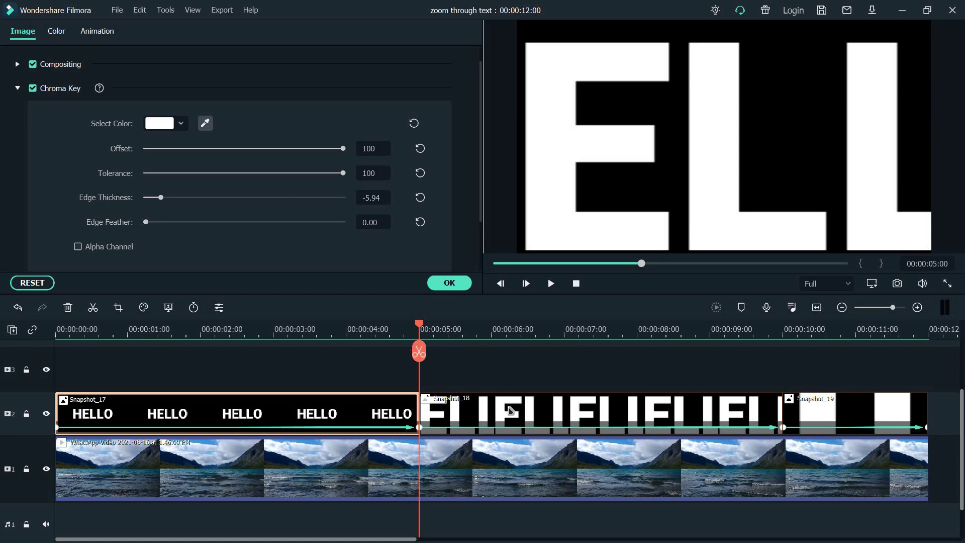
pyautogui.click(431, 435)
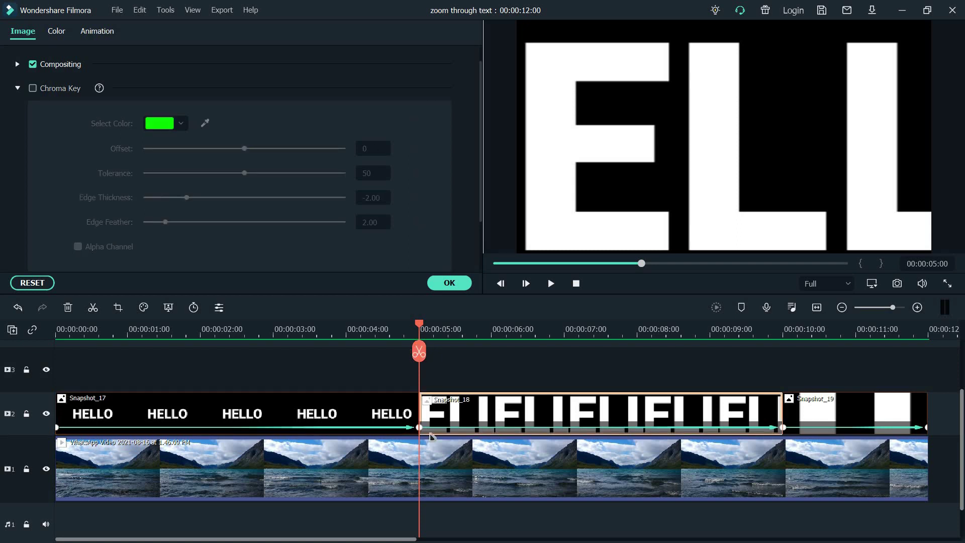
pyautogui.click(42, 89)
pyautogui.click(205, 123)
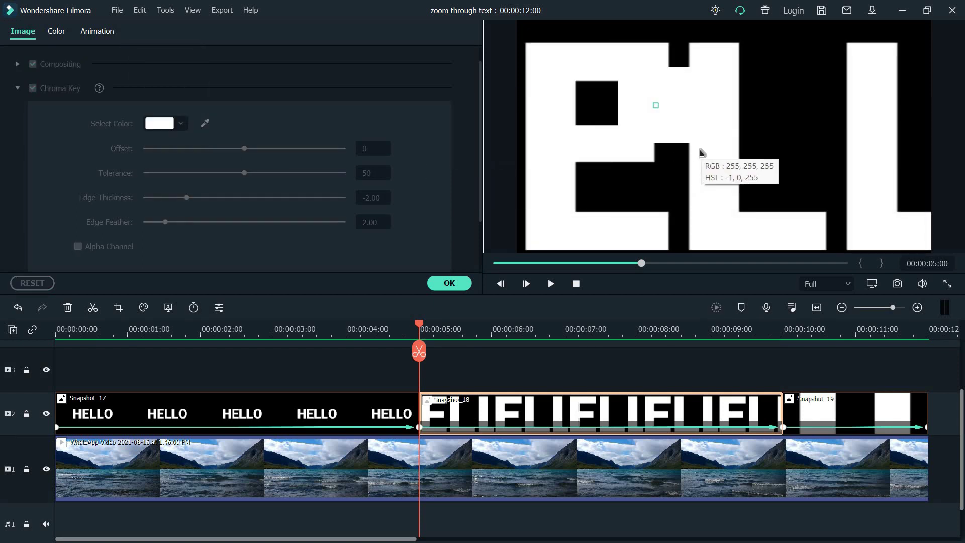
pyautogui.click(699, 152)
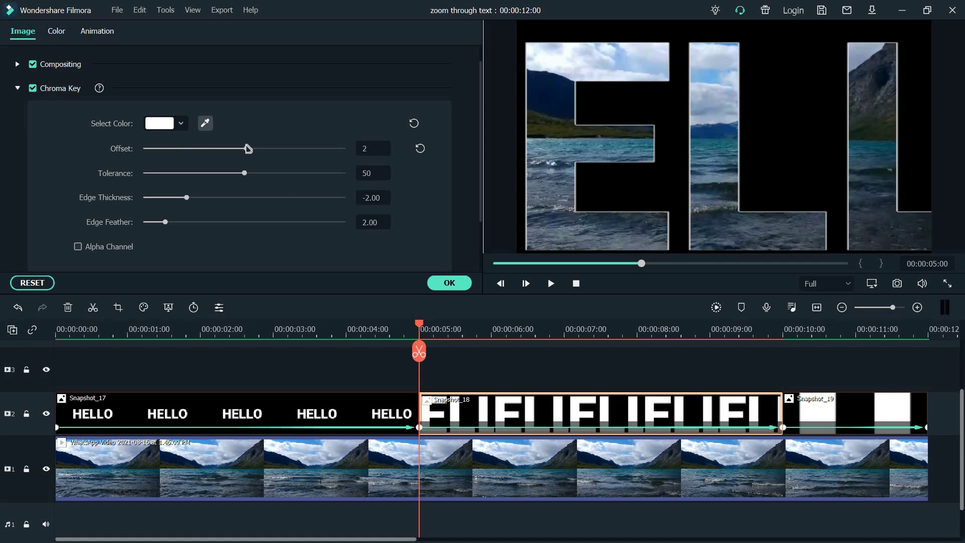
# Set Snapshot_18's chroma key offset and tolerance to 100, edge thickness to -10.00 and edge feather to 0.00, and play the result
pyautogui.click(344, 149)
pyautogui.click(343, 173)
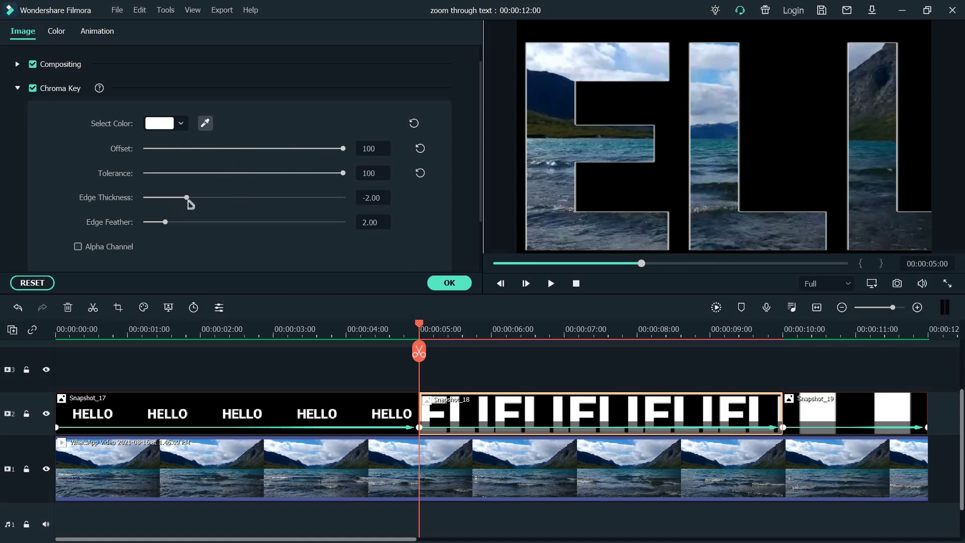
pyautogui.moveTo(183, 200); pyautogui.dragTo(104, 222)
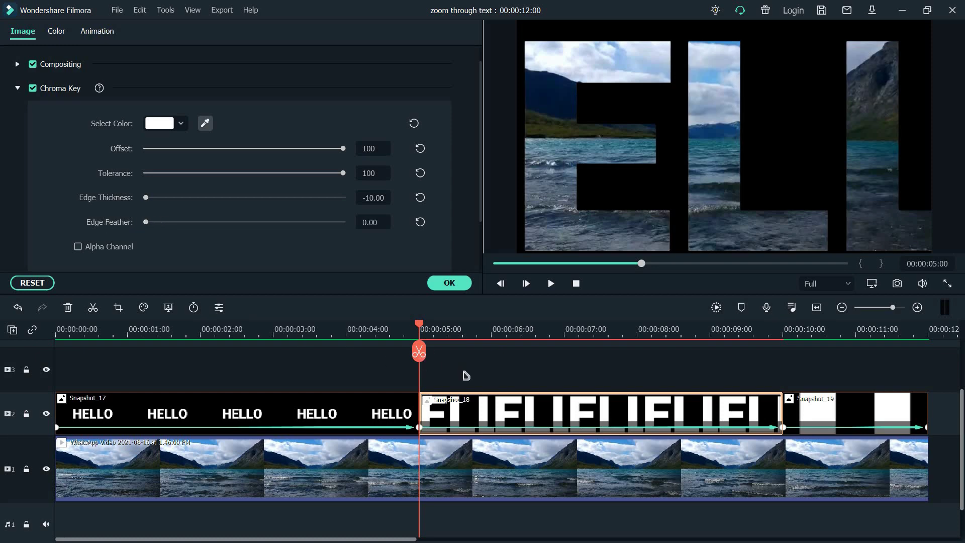
pyautogui.click(390, 329)
pyautogui.press('space')
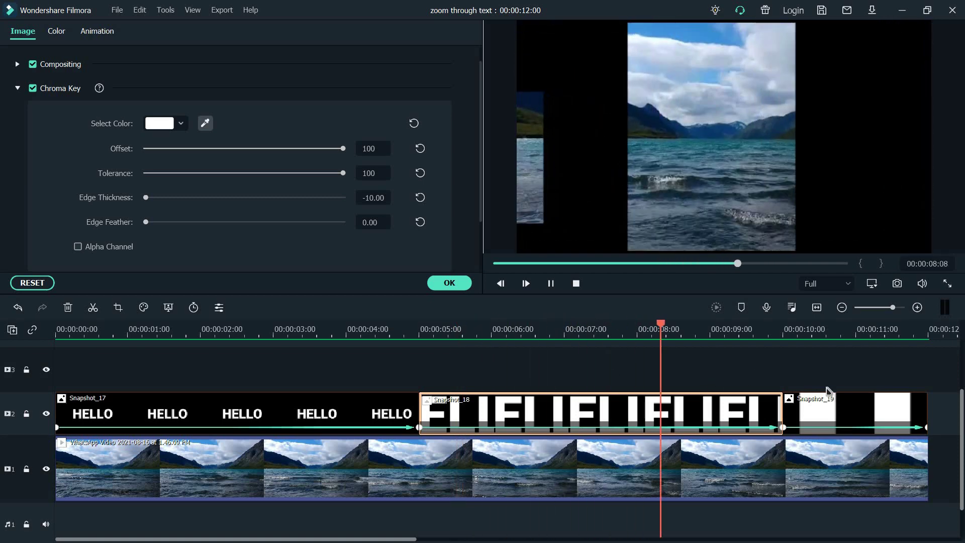
# Apply a chroma key to the Snapshot_19 clip, sampling its white area as the key color
pyautogui.scroll(-5, 827, 390)
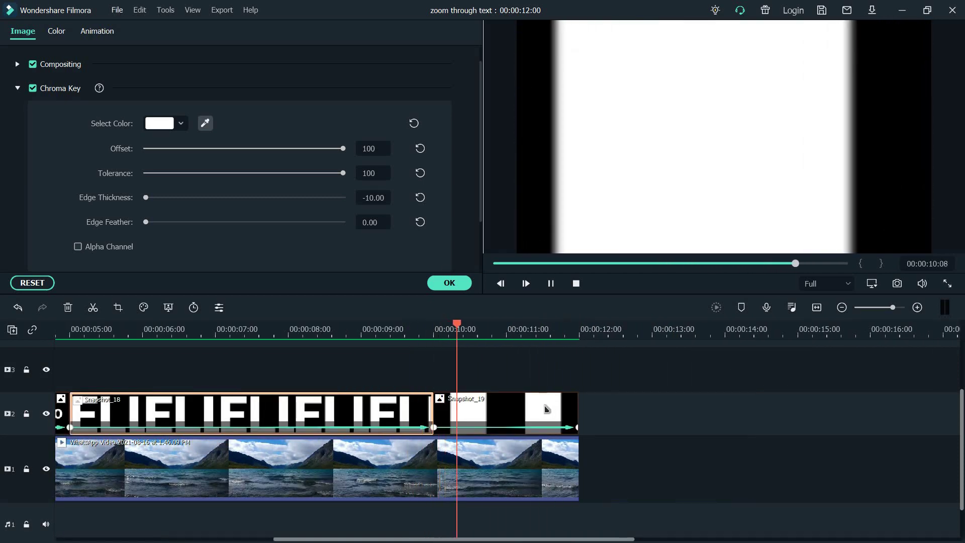
pyautogui.click(547, 409)
pyautogui.click(33, 88)
pyautogui.click(205, 123)
pyautogui.click(642, 222)
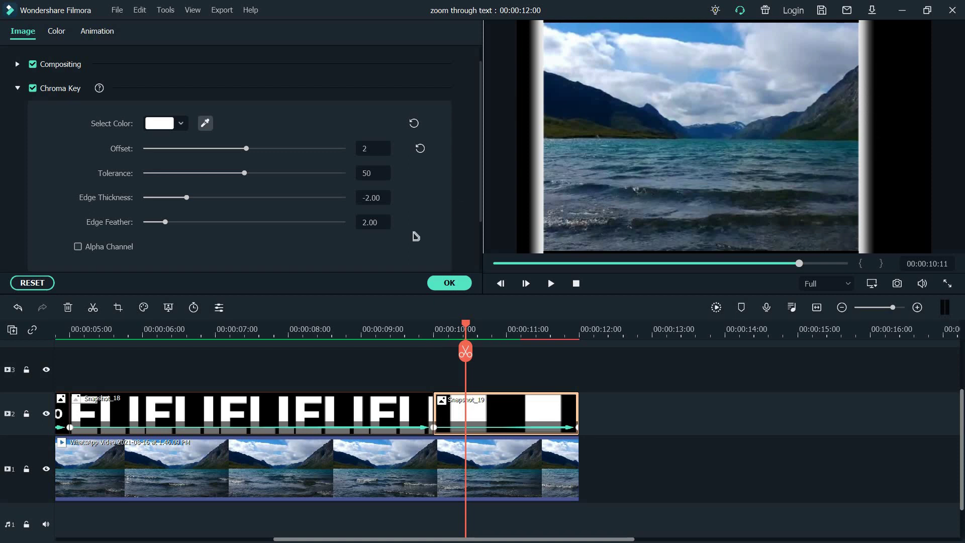
# Set Snapshot_19's chroma key offset and tolerance to 100, and adjust its edge thickness and edge feather
pyautogui.moveTo(248, 150); pyautogui.dragTo(344, 149)
pyautogui.moveTo(244, 173); pyautogui.dragTo(344, 173)
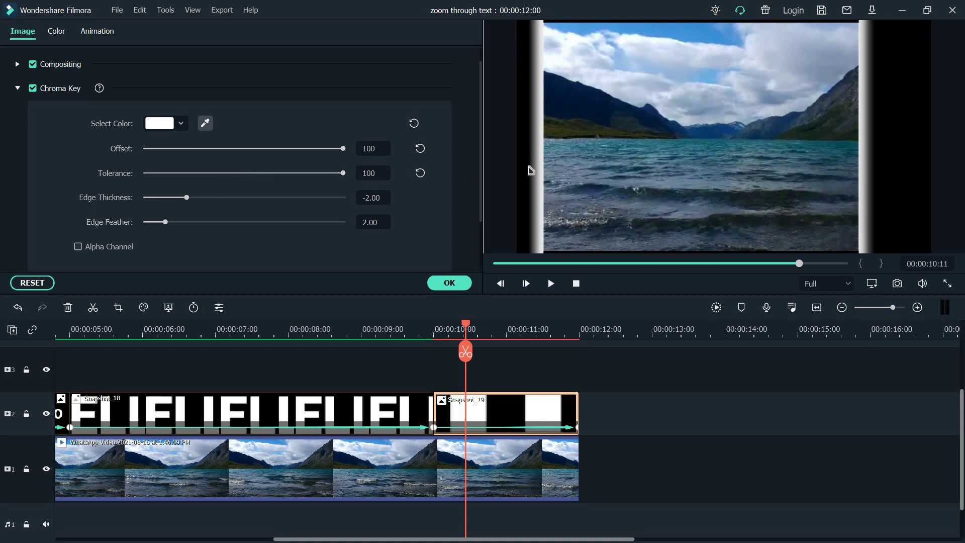
pyautogui.moveTo(189, 200); pyautogui.dragTo(470, 200)
pyautogui.moveTo(104, 201); pyautogui.dragTo(125, 213)
pyautogui.moveTo(212, 227); pyautogui.dragTo(9, 216)
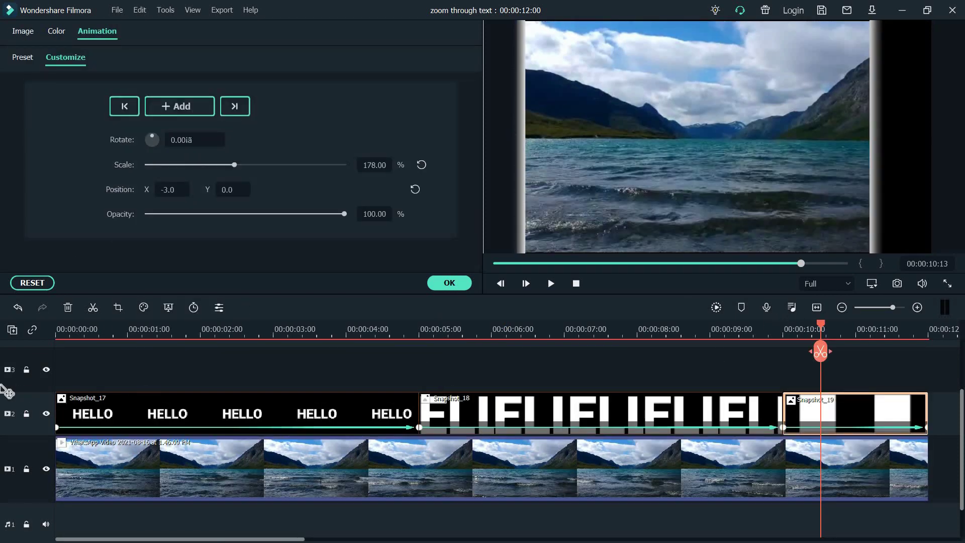
# Play the whole transition from the beginning of the timeline and confirm the Snapshot_19 clip settings
pyautogui.press('Home')
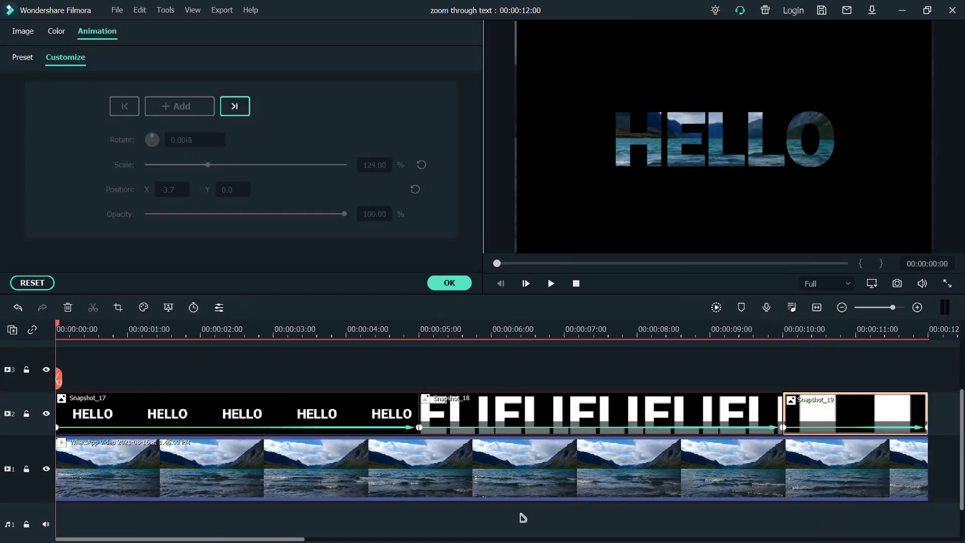
pyautogui.press('Return')
pyautogui.press('space')
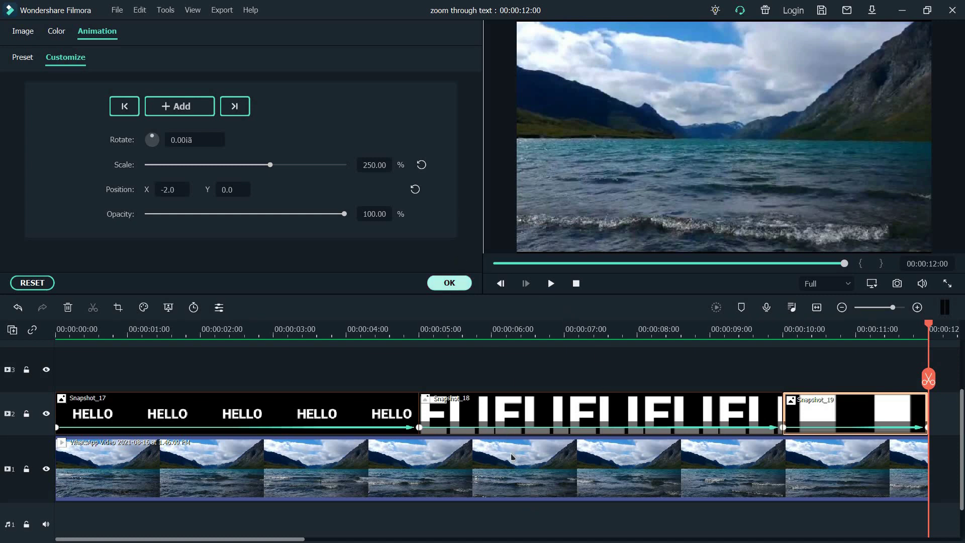
pyautogui.click(449, 283)
pyautogui.scroll(-1, 129, 475)
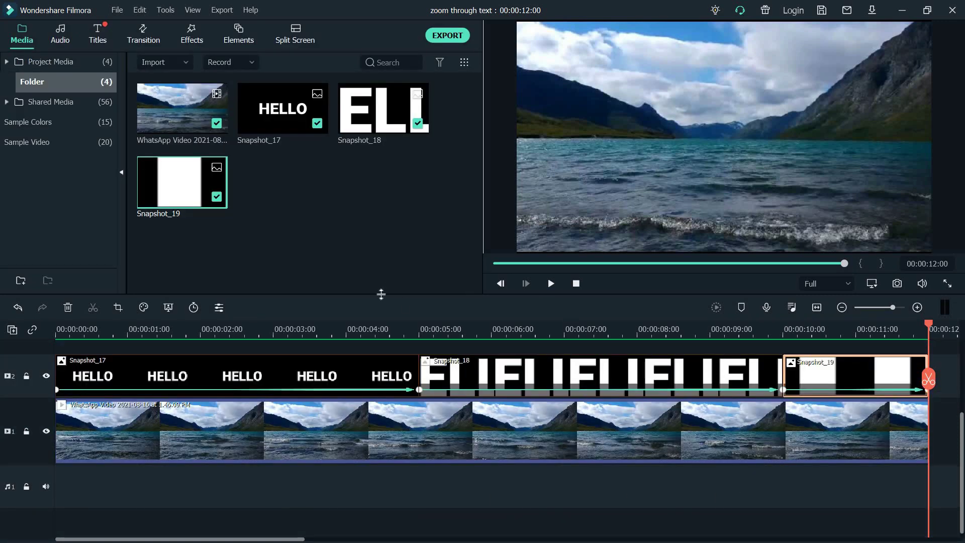
pyautogui.scroll(1, 702, 452)
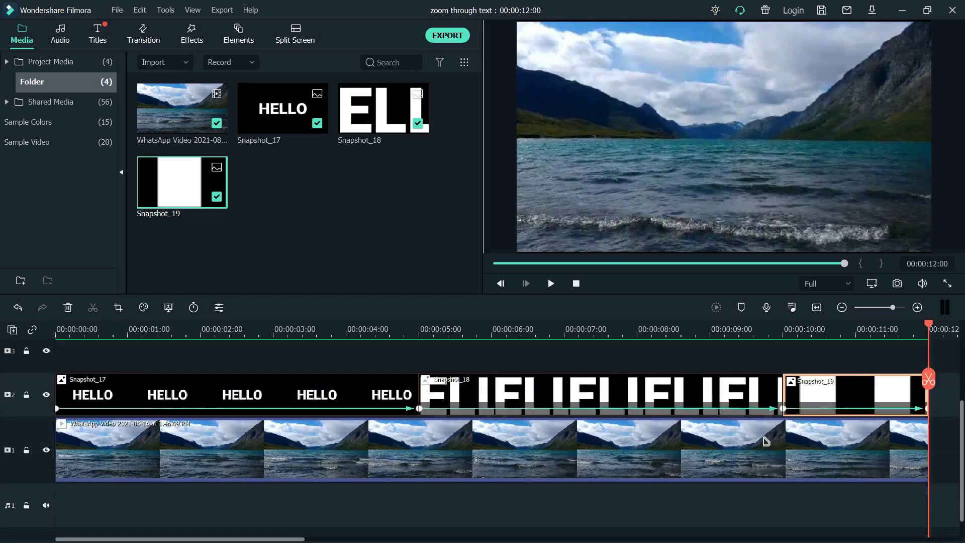